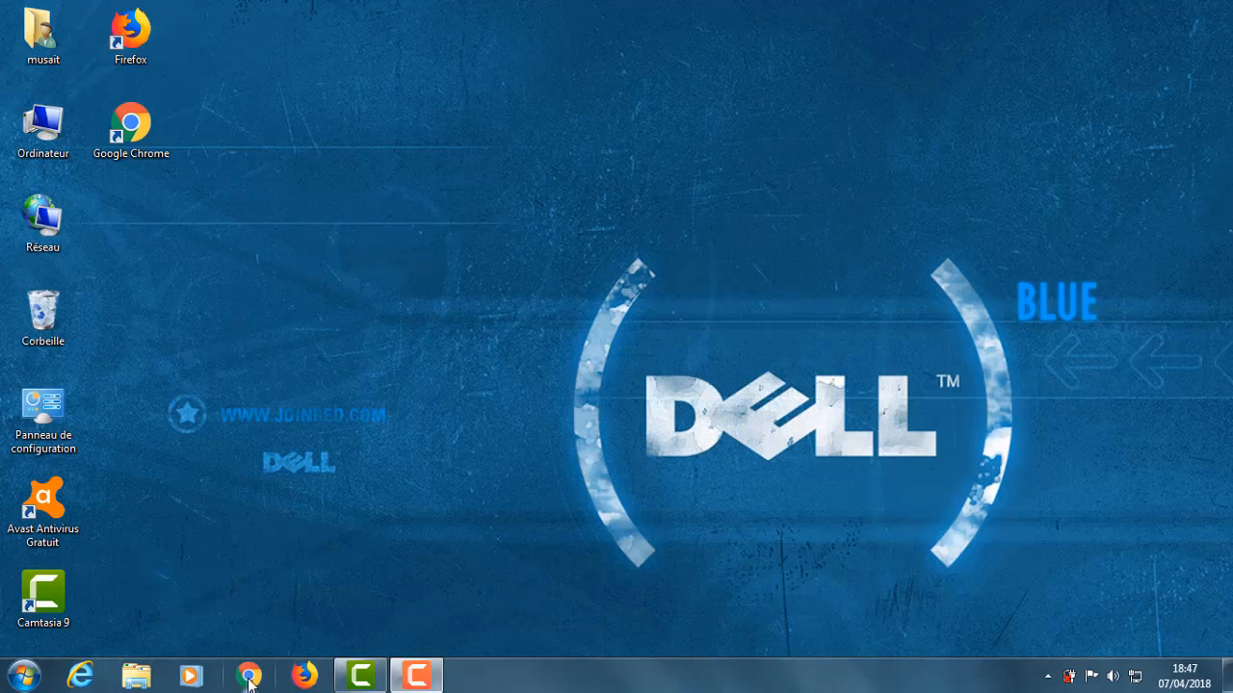
Open Google Chrome, go to wampserver.com and find the 64-bit and 32-bit WampServer downloads
click(249, 677)
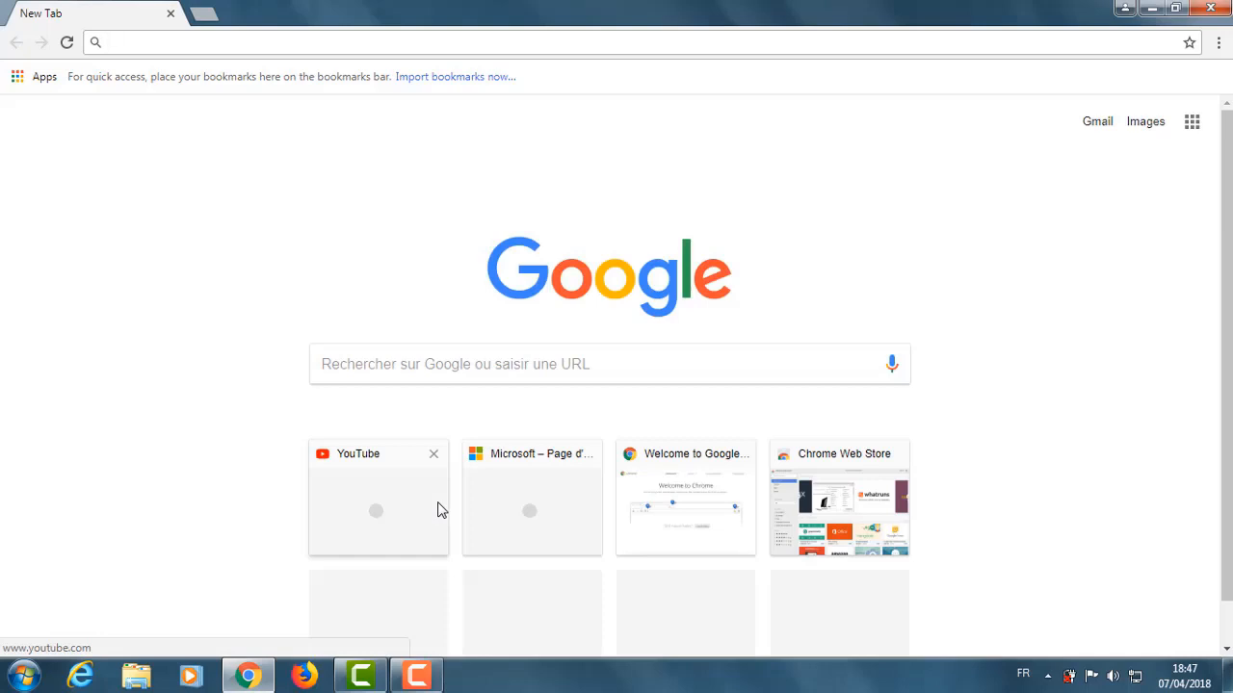
click(342, 41)
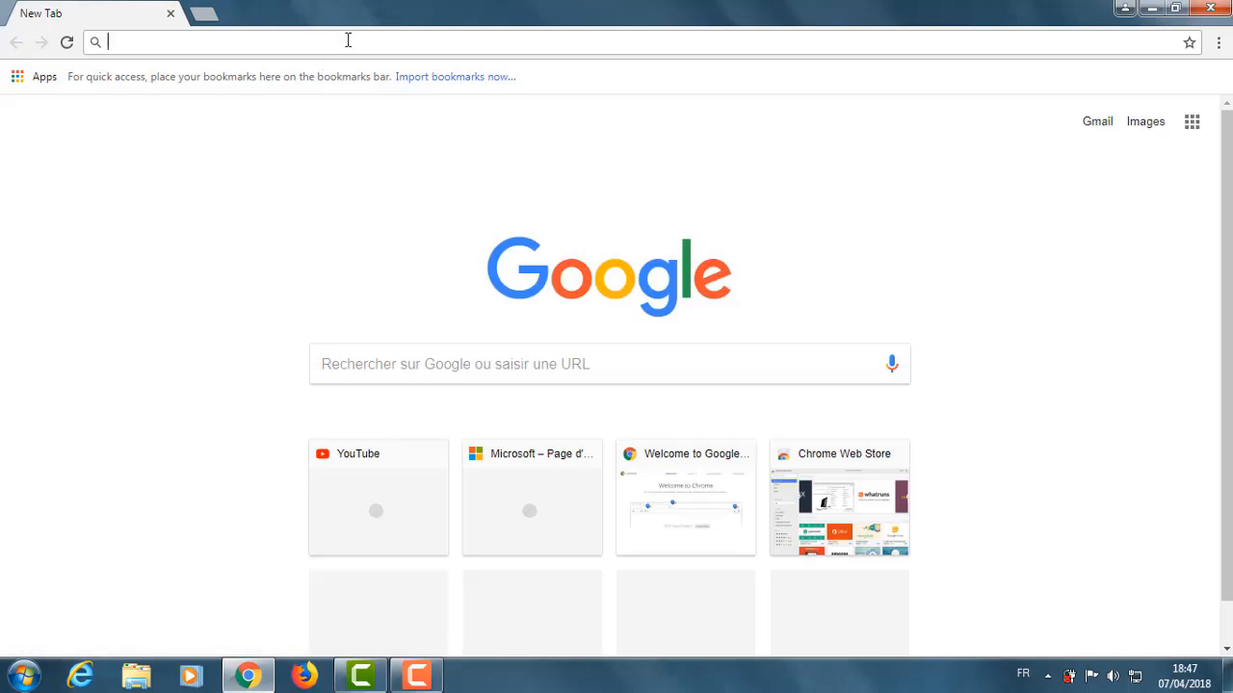
text(wampserver)
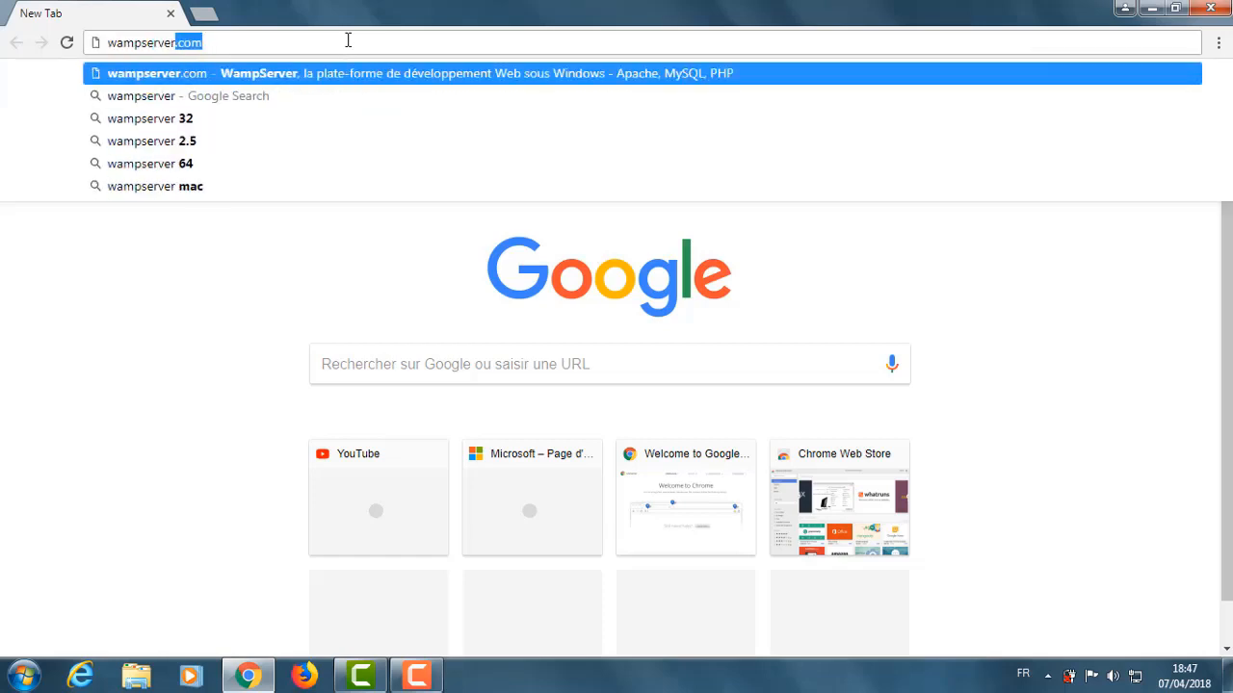
key(Return)
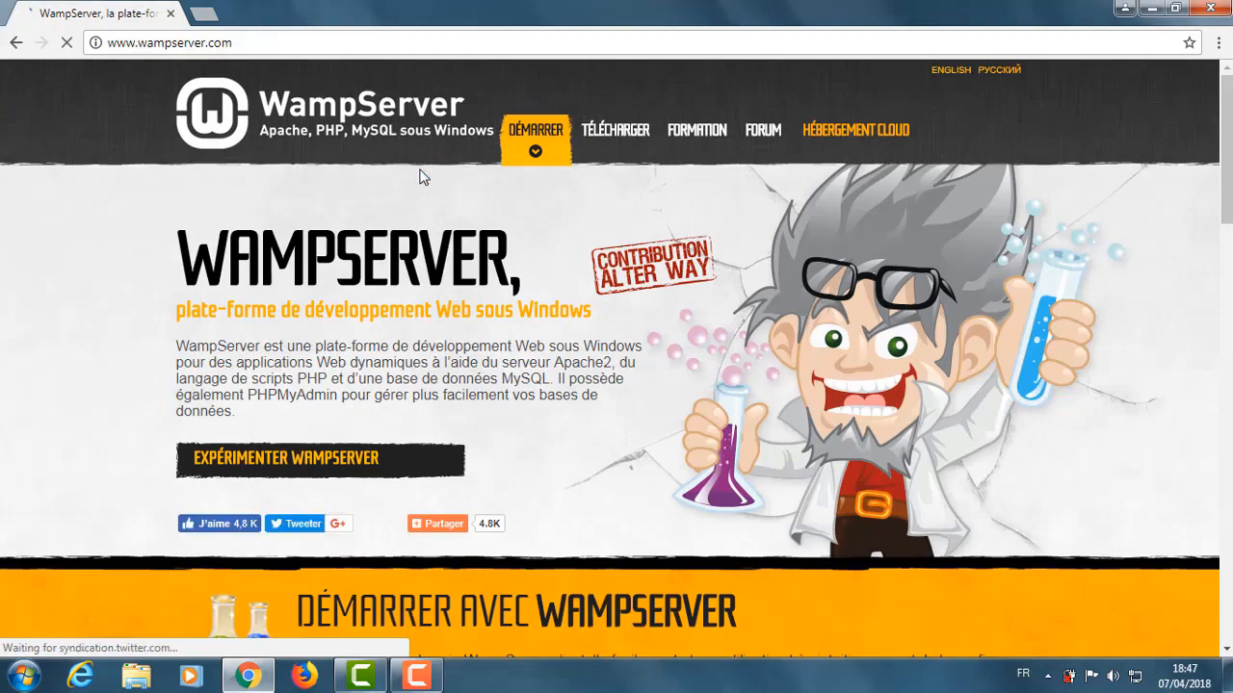
scroll(446, 221, down, 6)
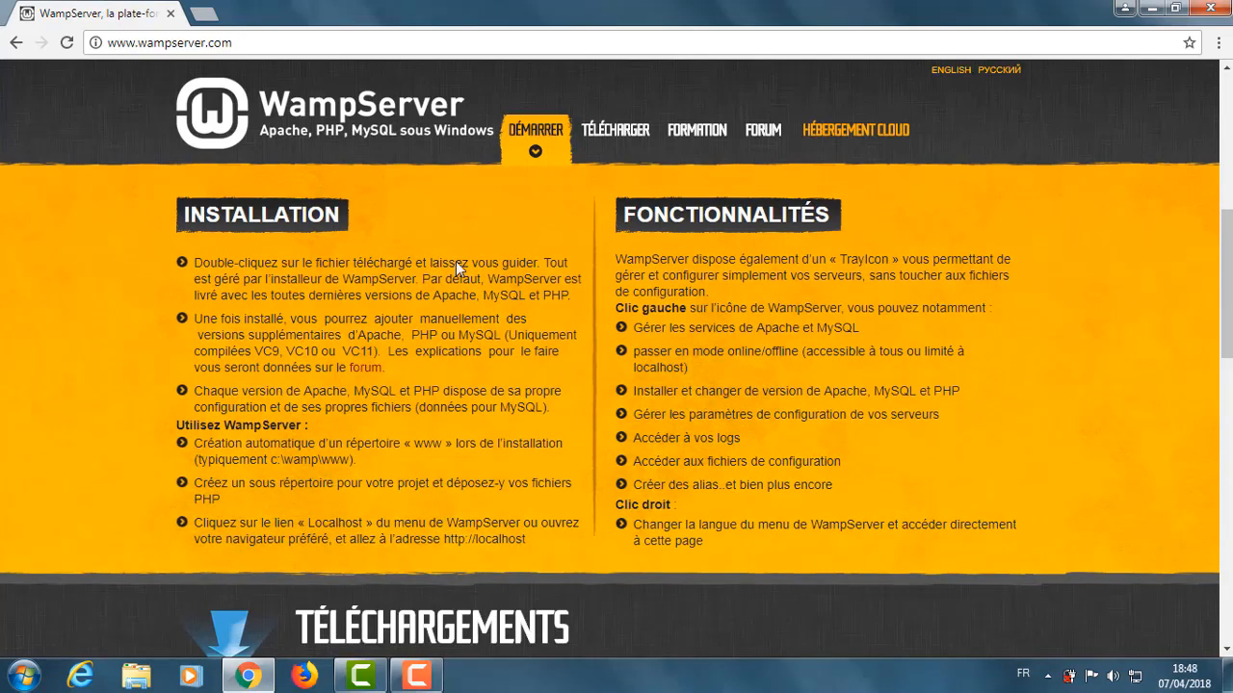
scroll(473, 298, down, 5)
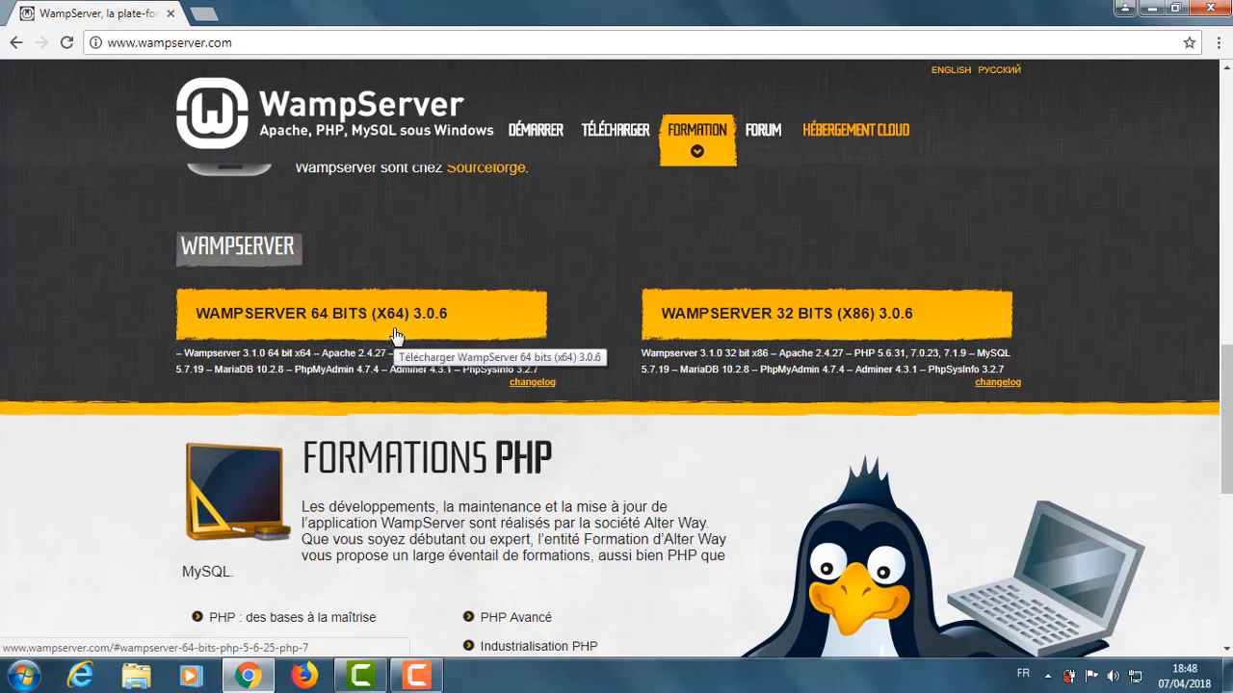
Open the Téléchargements folder in Windows Explorer and look through the downloaded installers and DLL archives
click(136, 676)
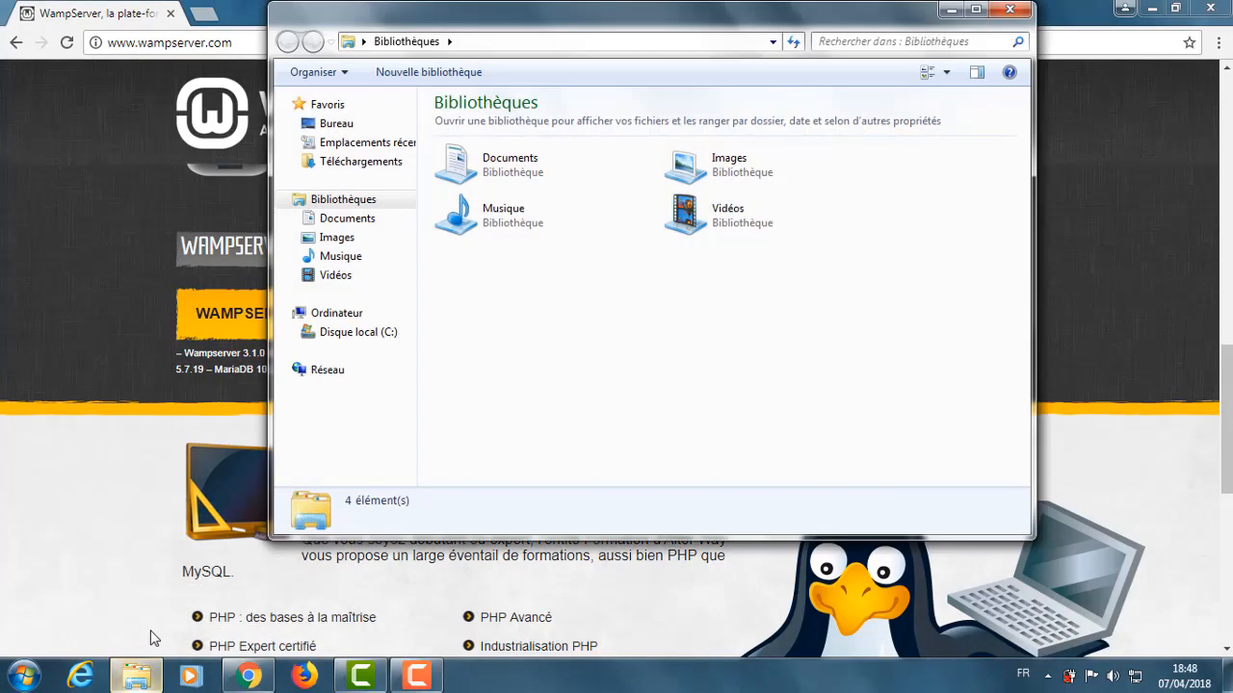
click(390, 165)
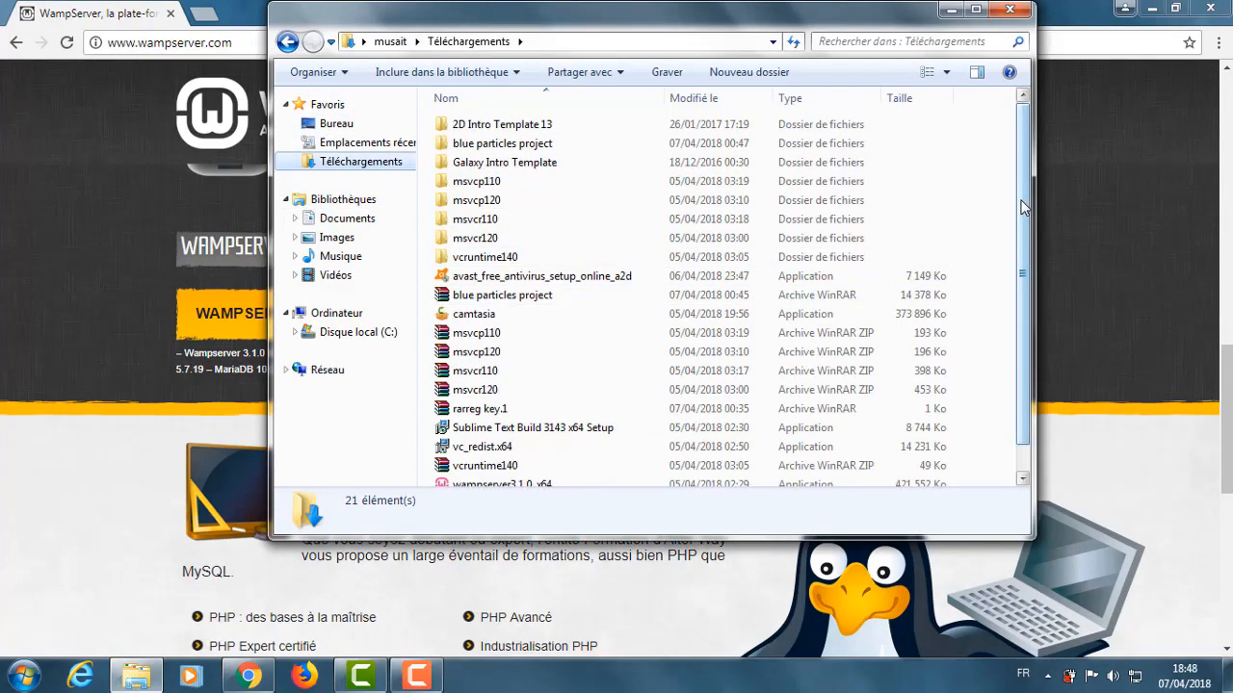
scroll(1027, 208, down, 1)
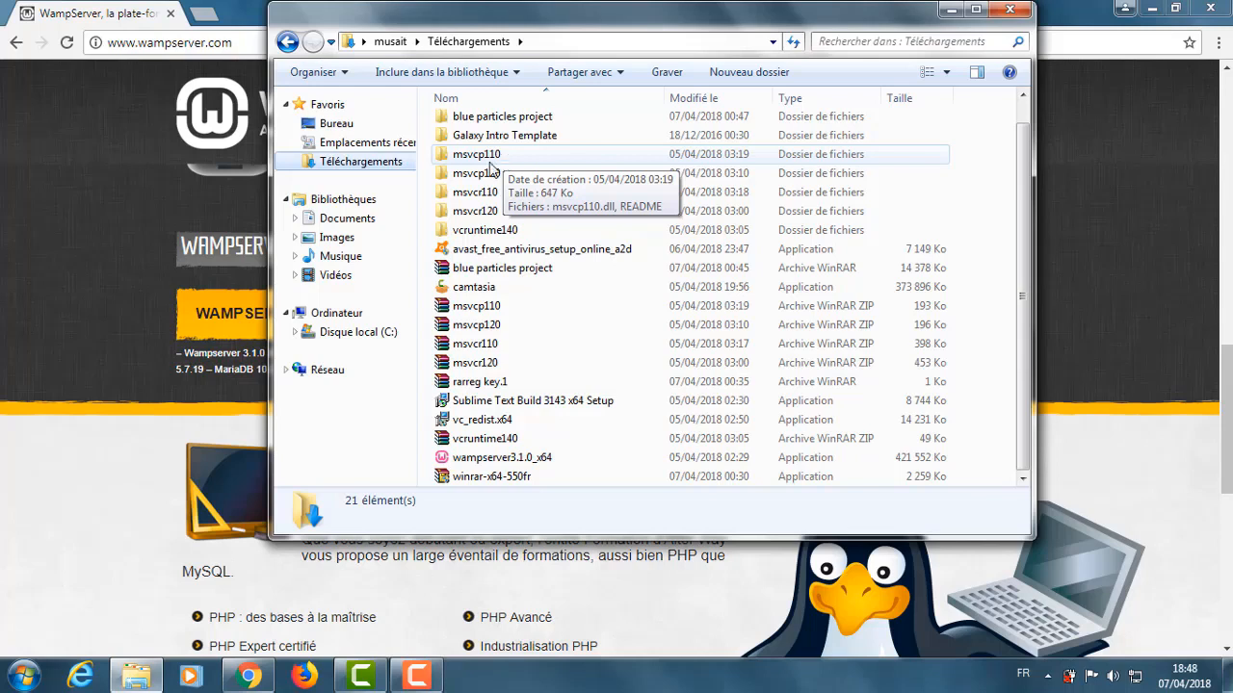
Browse to C:\Windows\System32 and search the folder for "msvcp"
click(374, 335)
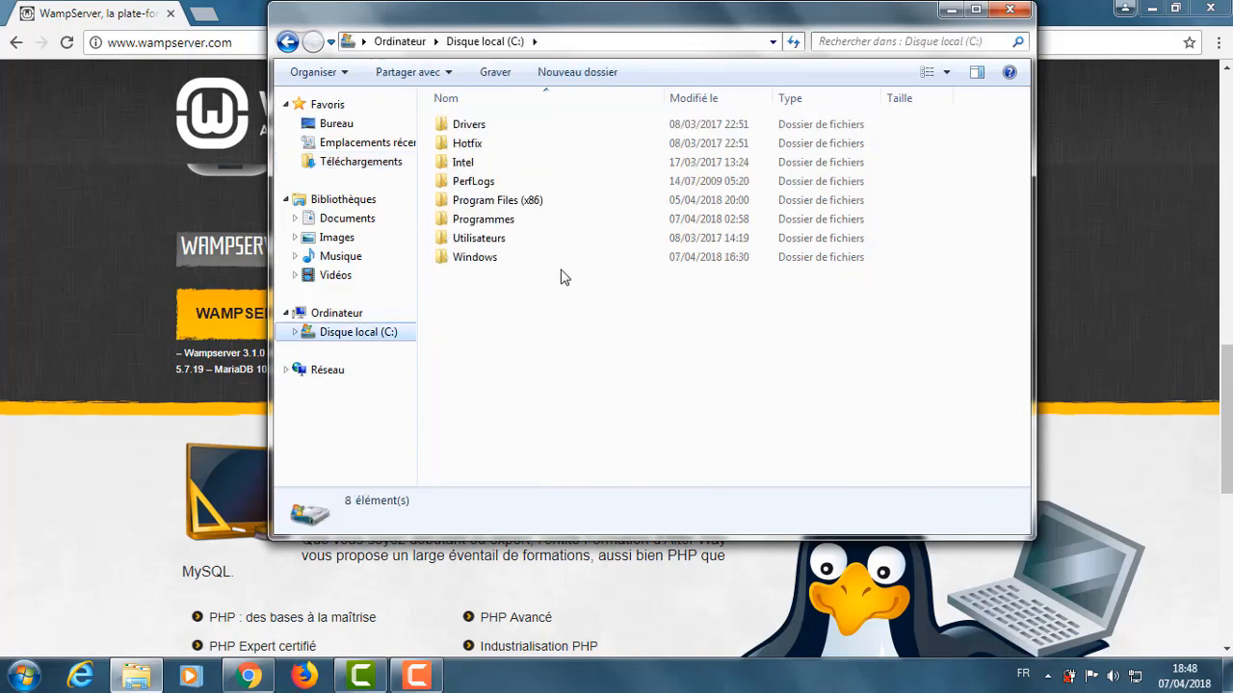
click(485, 260)
double_click(484, 260)
scroll(715, 311, down, 14)
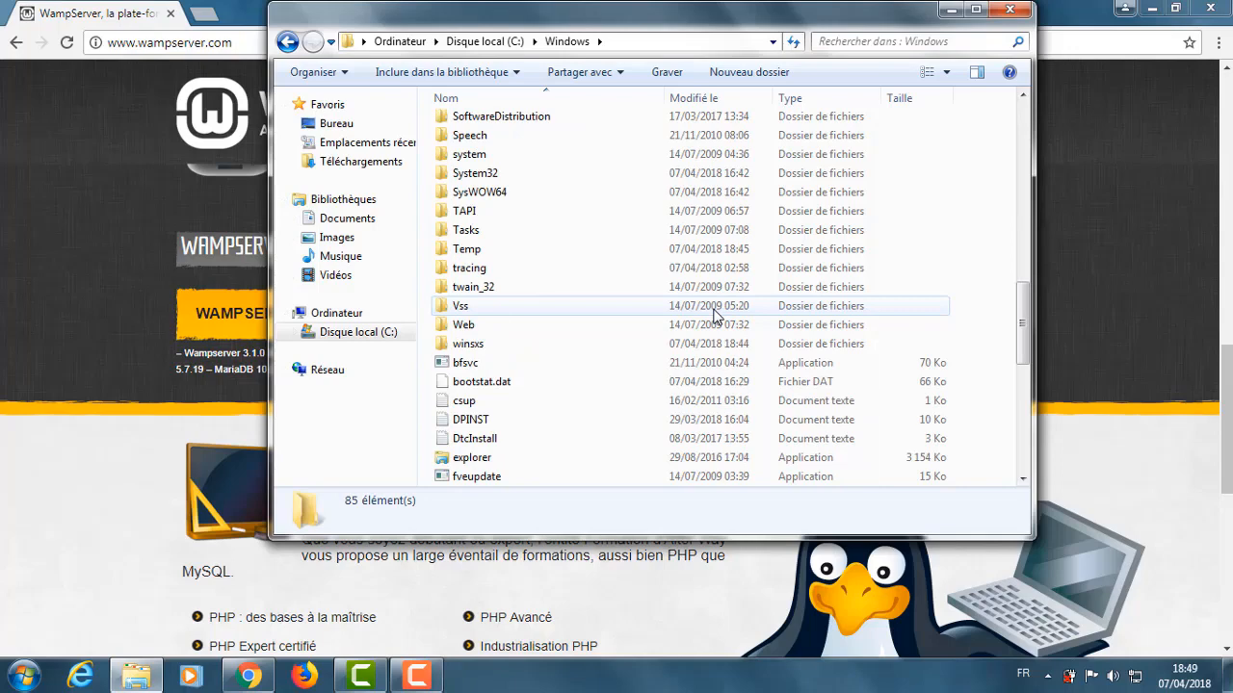
double_click(496, 175)
scroll(963, 341, down, 15)
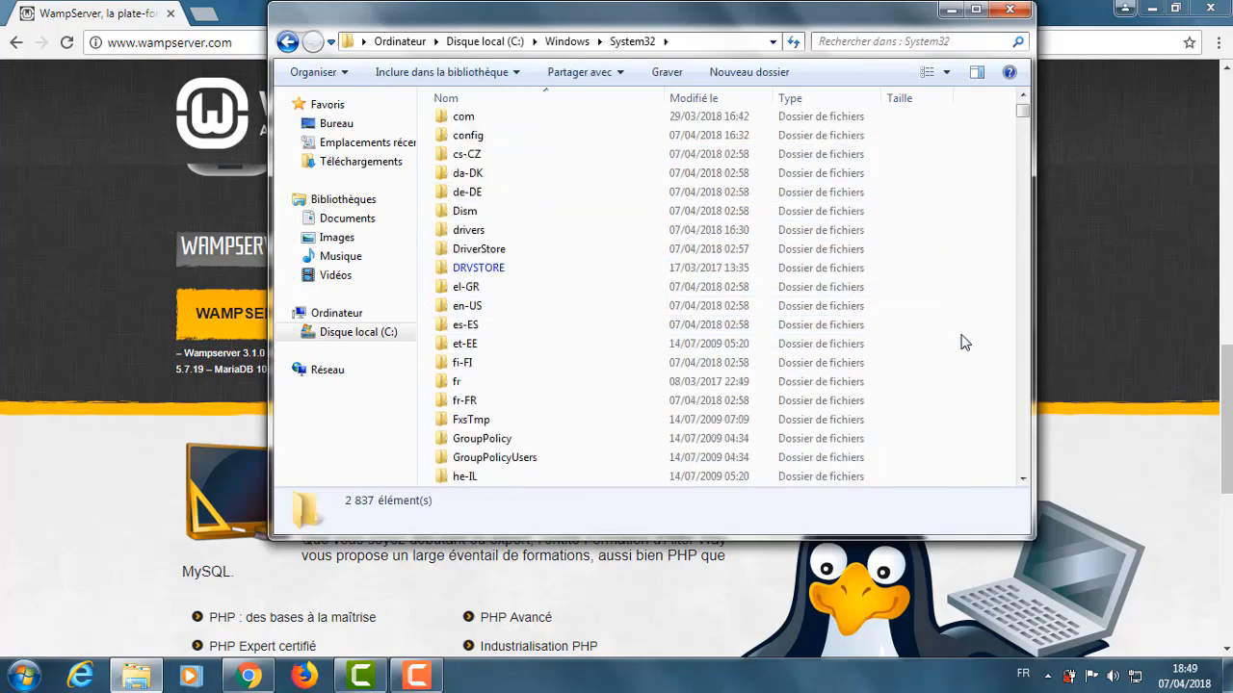
click(926, 42)
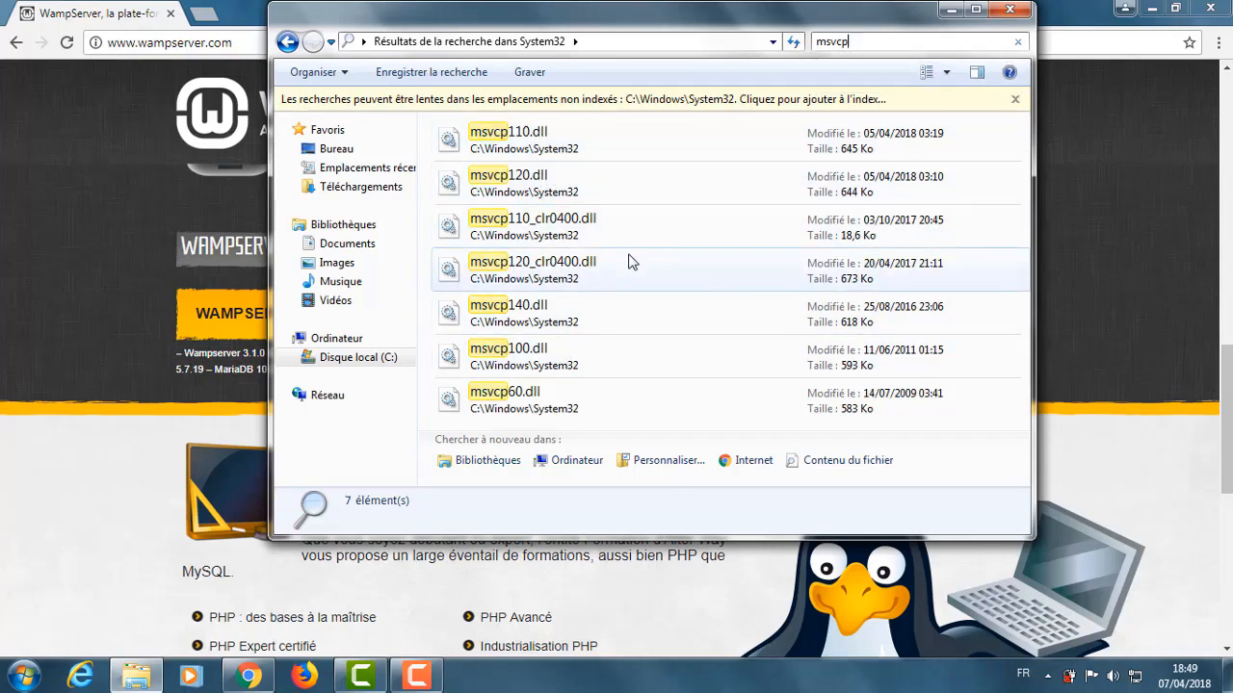
Go back to the Téléchargements folder and minimize the Explorer window
click(288, 48)
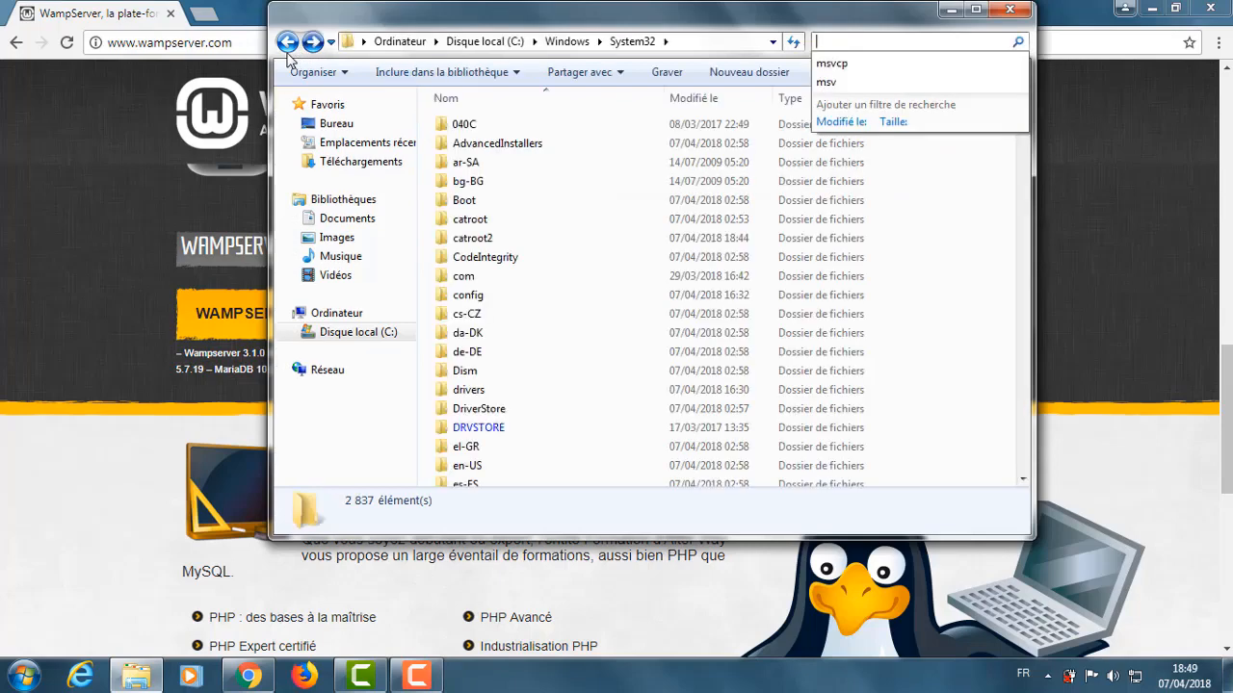
click(288, 48)
click(288, 48)
click(288, 48)
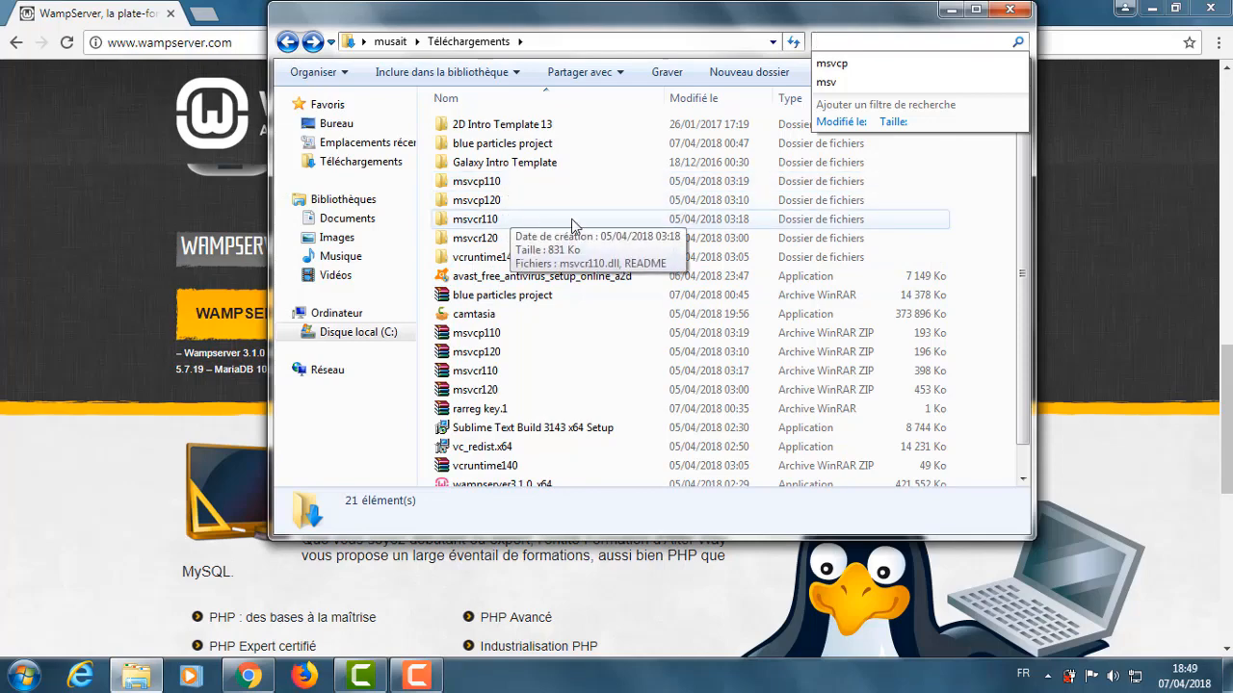
click(951, 18)
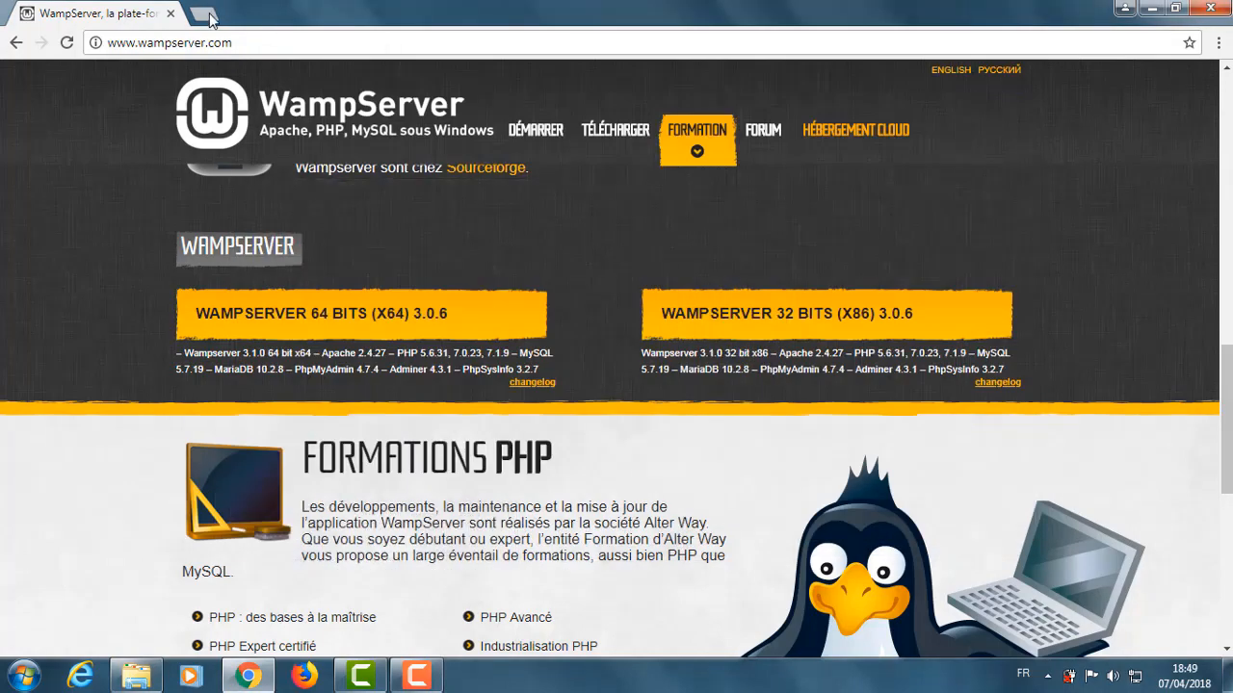
Search Google for "dll file" in a new browser tab and open the DLL-files.com site
click(203, 13)
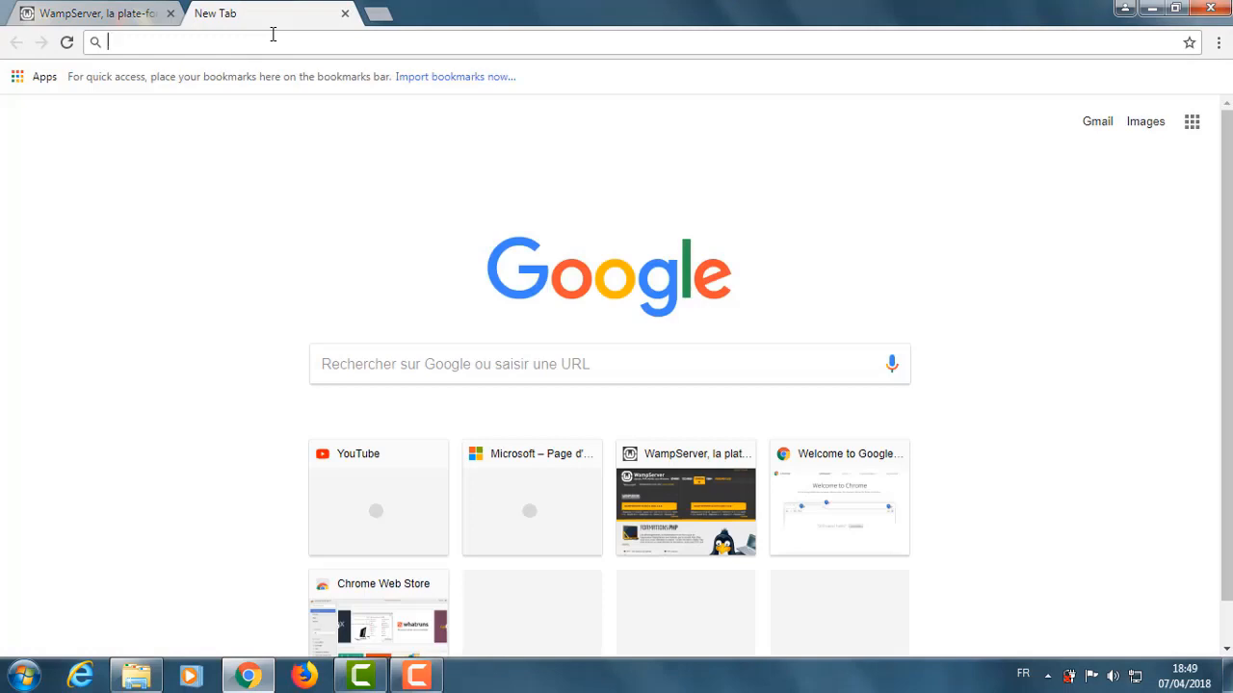
text(dll file)
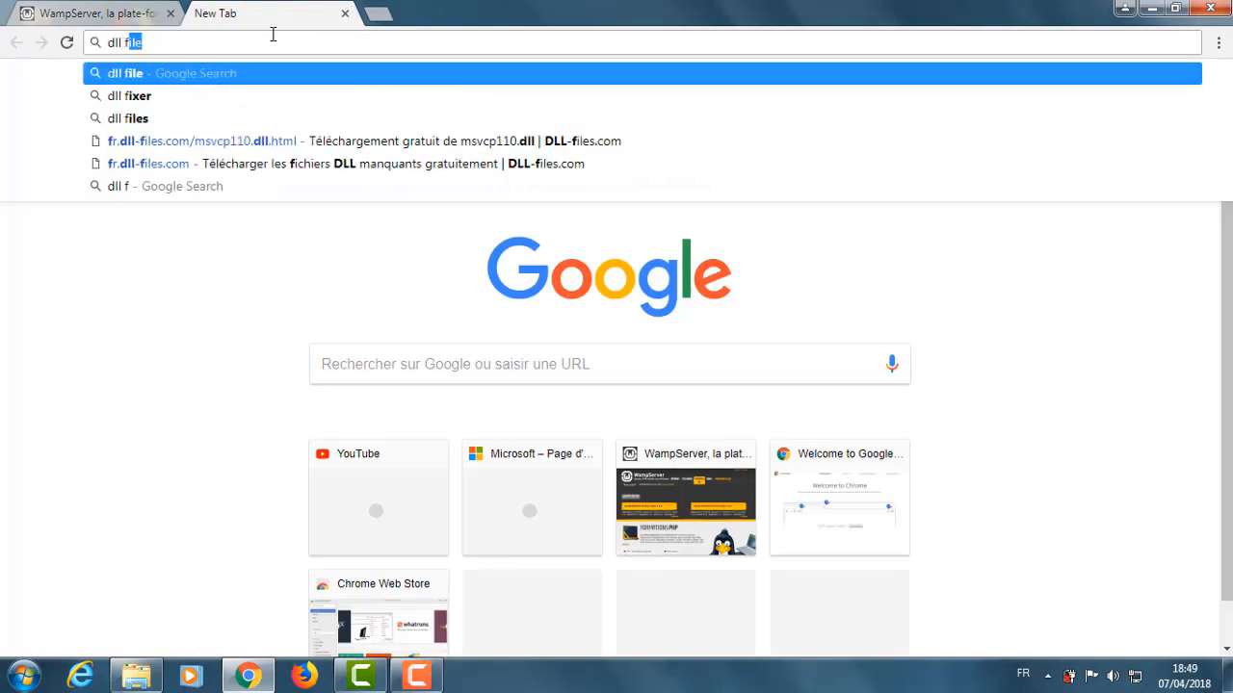
key(Return)
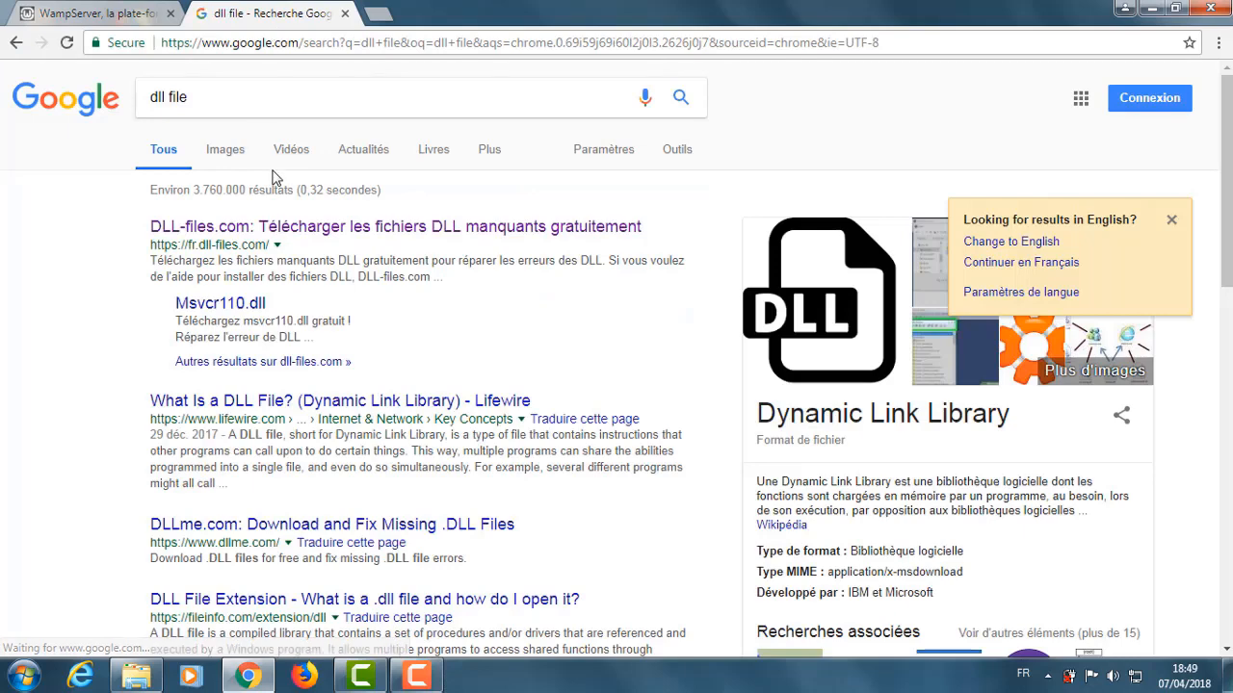
click(285, 226)
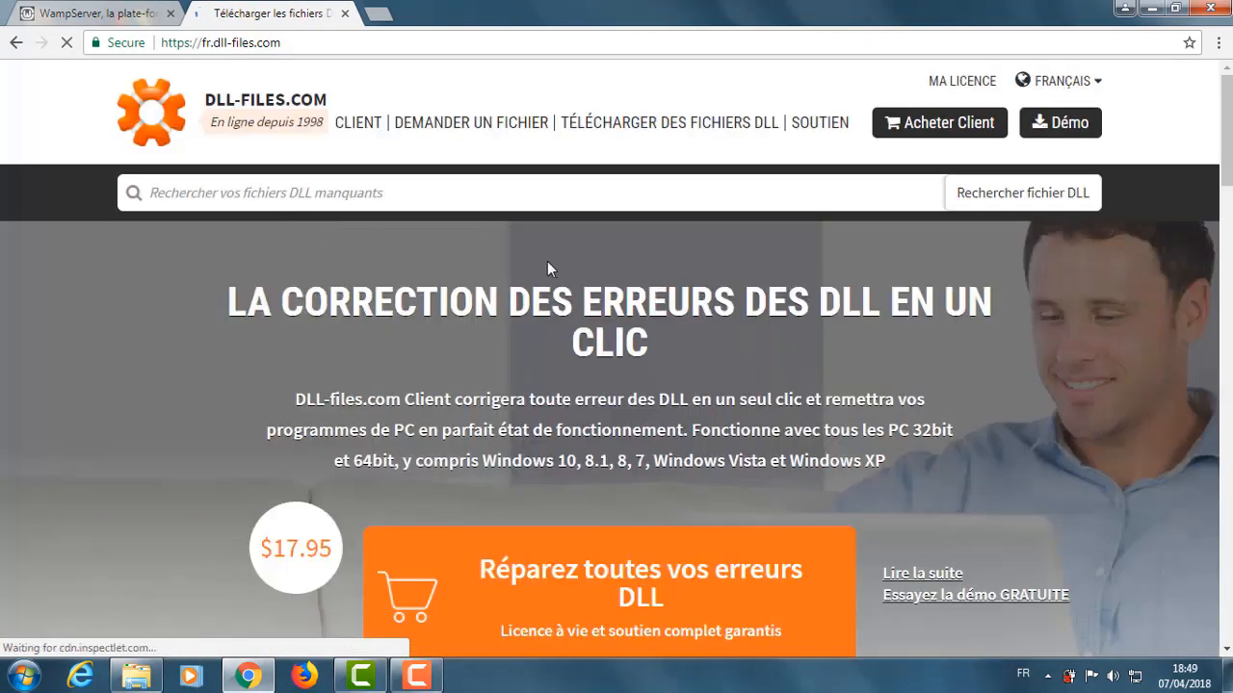
Search DLL-files.com for "msvcp", open the msvcp110.dll page and view its list of downloadable versions
click(417, 191)
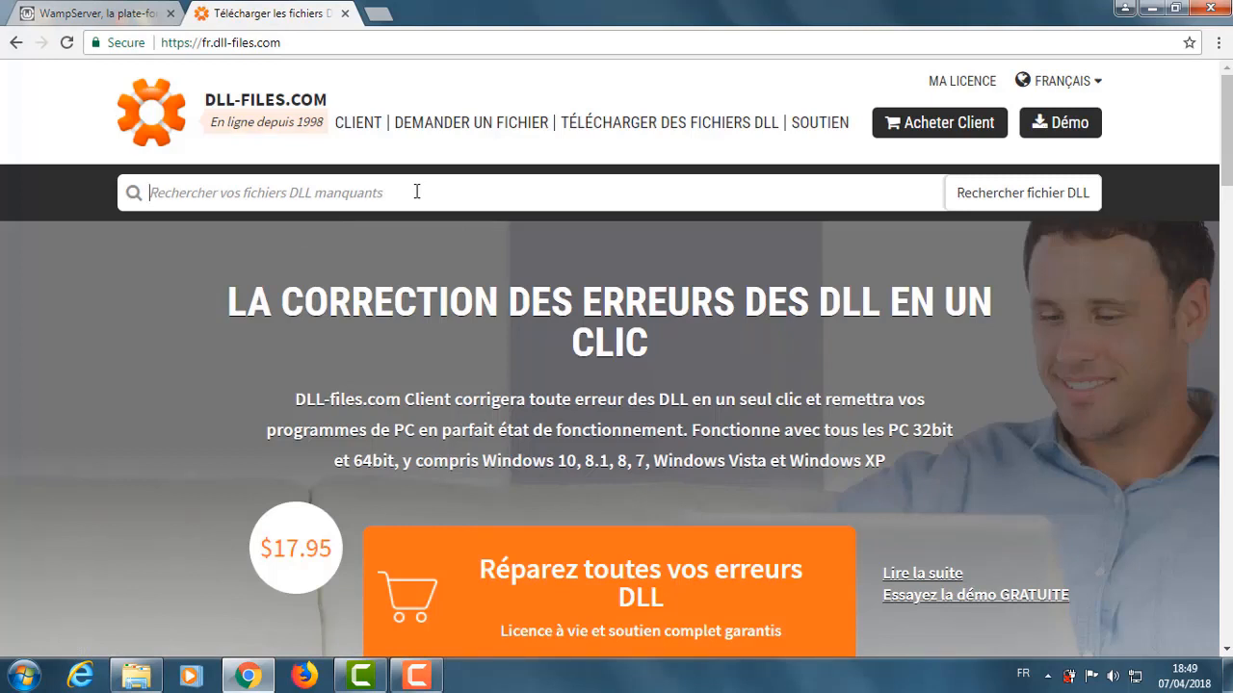
text(msv)
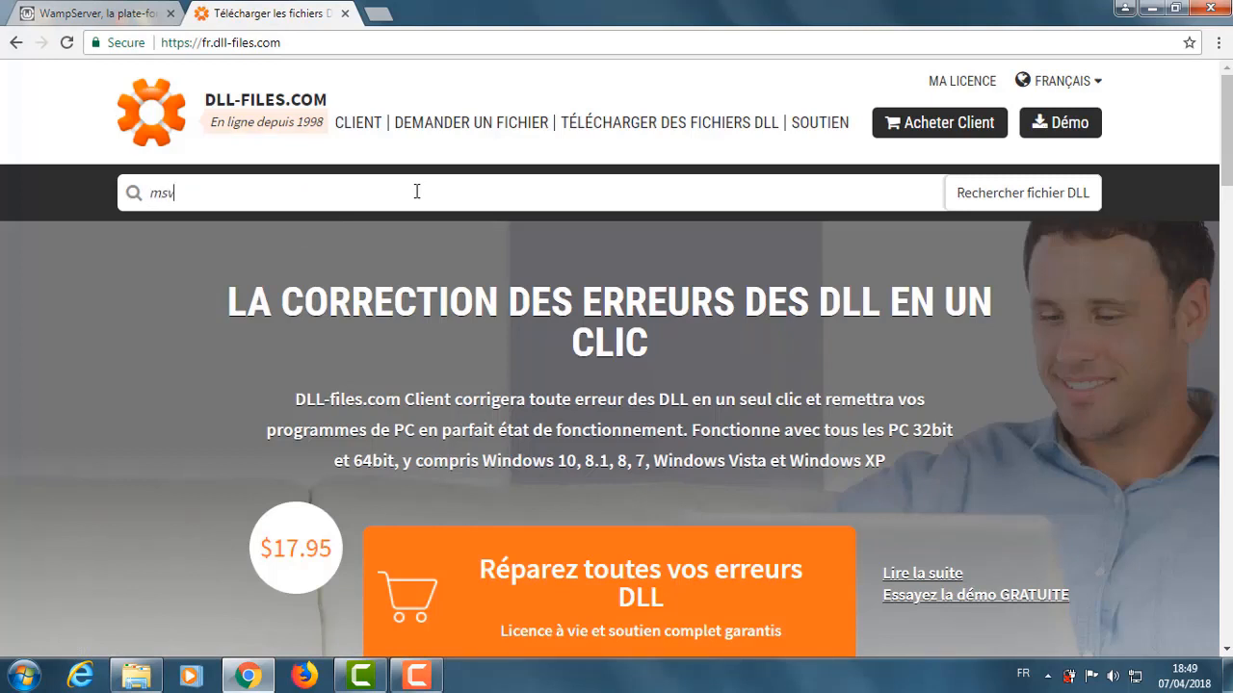
text(cp)
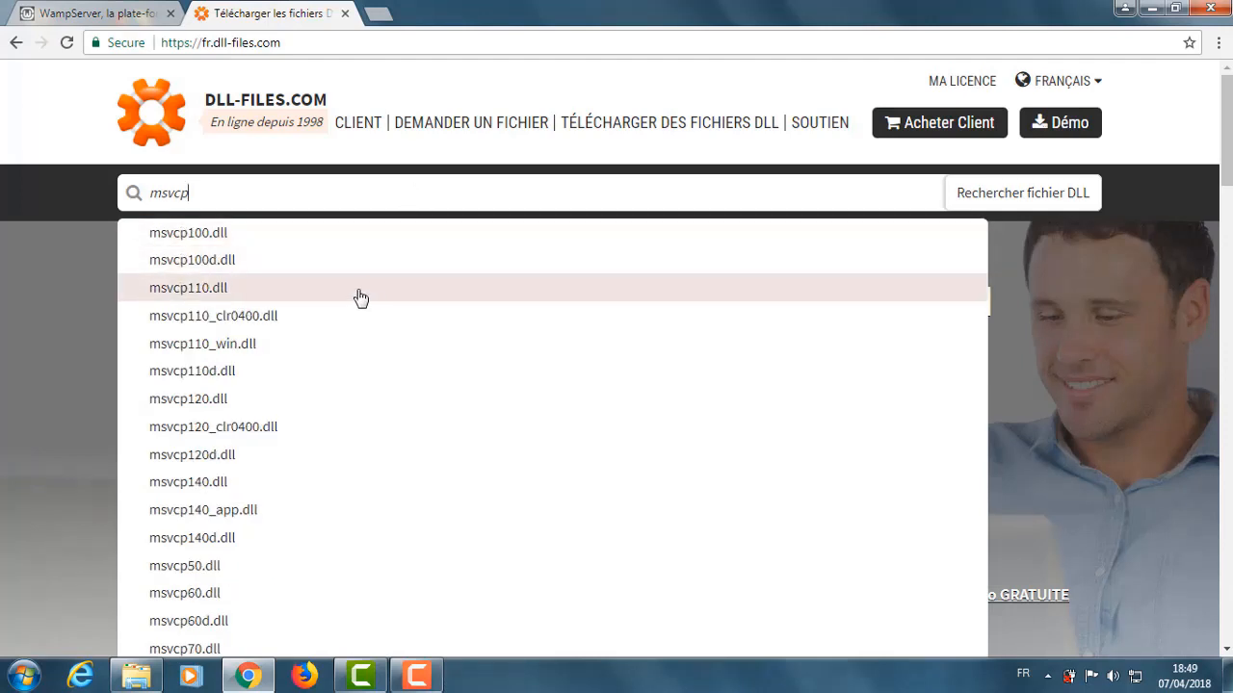
click(217, 290)
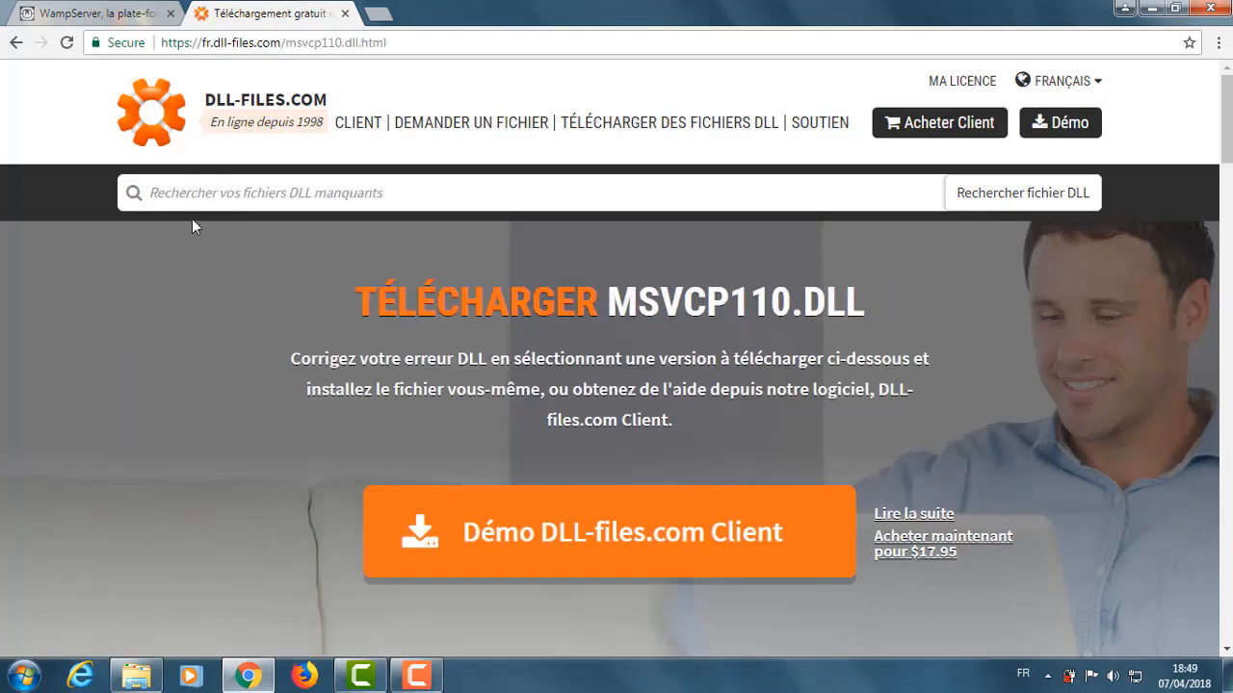
scroll(611, 351, down, 10)
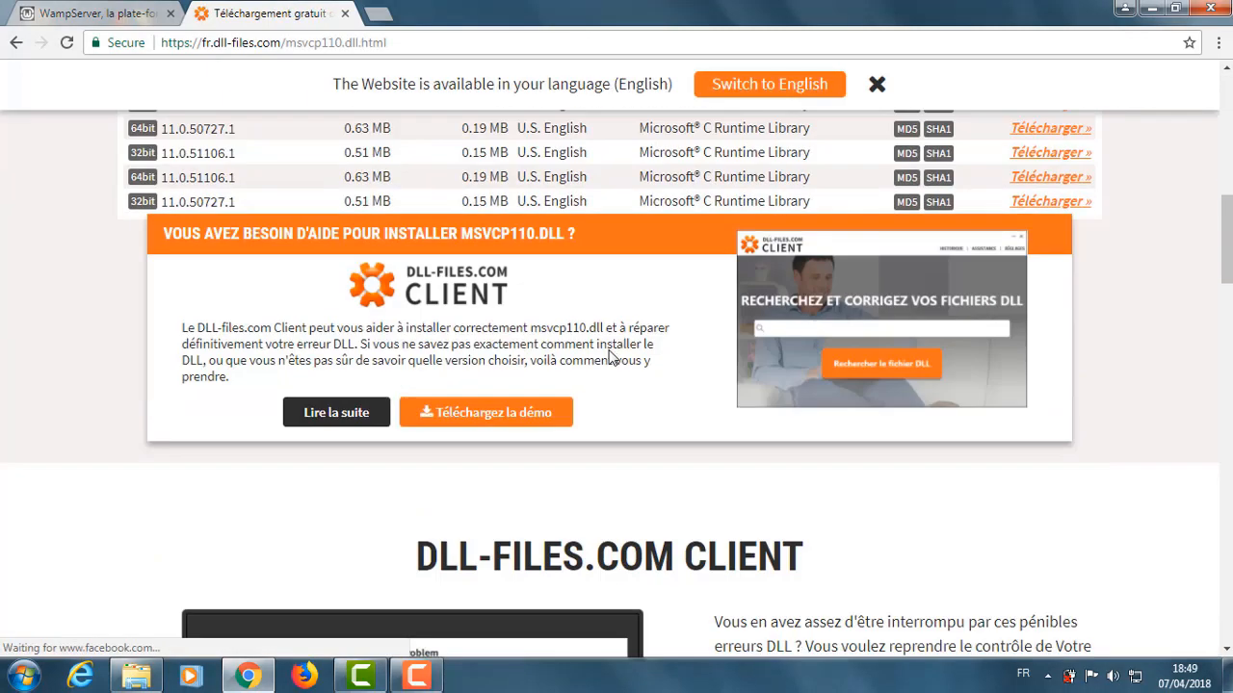
scroll(963, 222, up, 2)
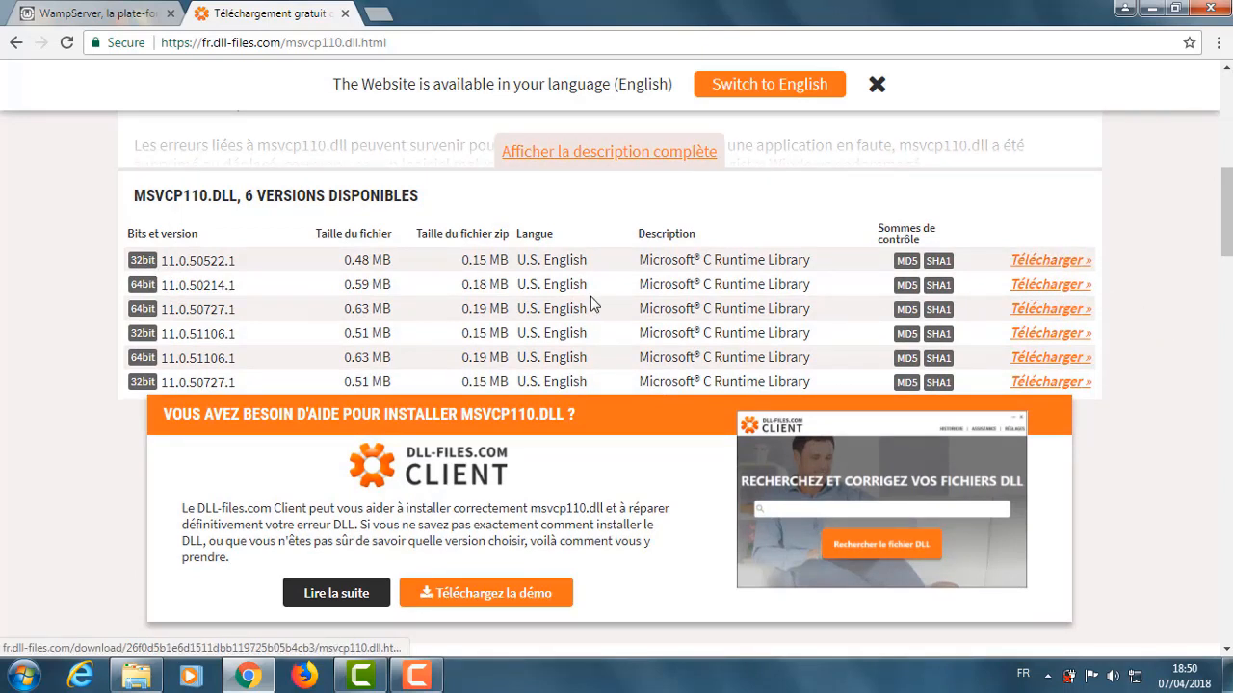
Switch back to the Téléchargements folder in Explorer and view the extraction options for the msvcp110 ZIP archive
click(136, 676)
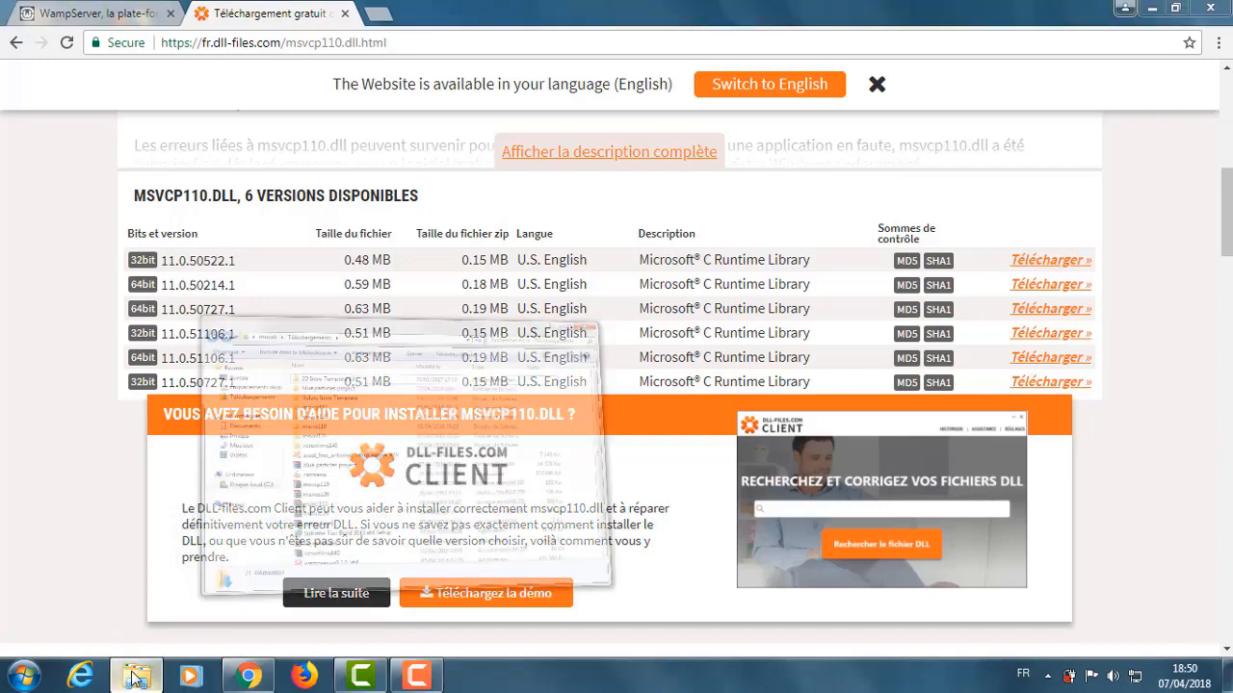
scroll(500, 289, down, 1)
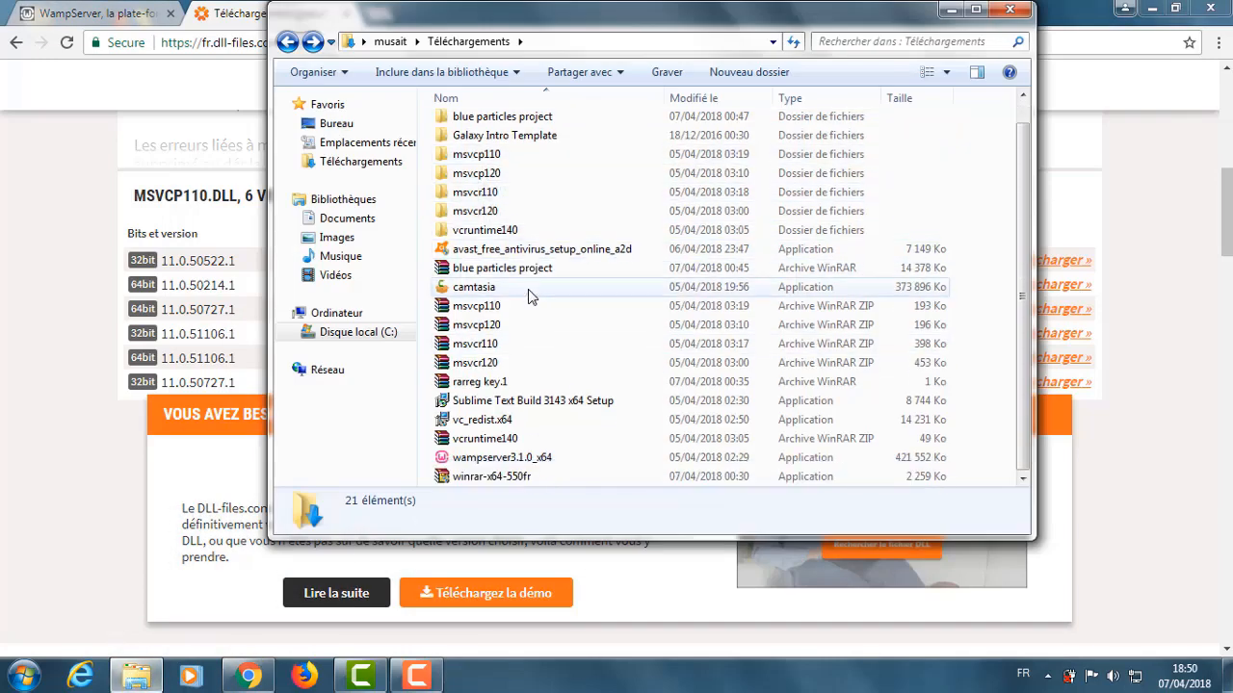
right_click(481, 308)
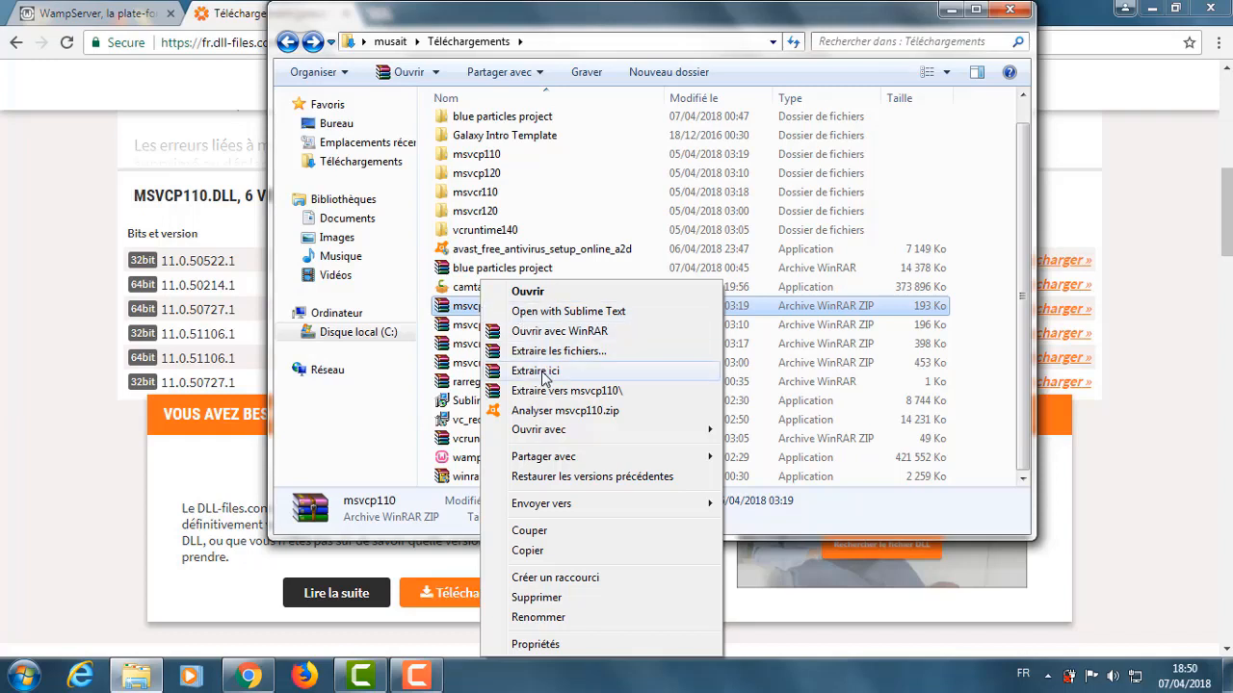
click(575, 30)
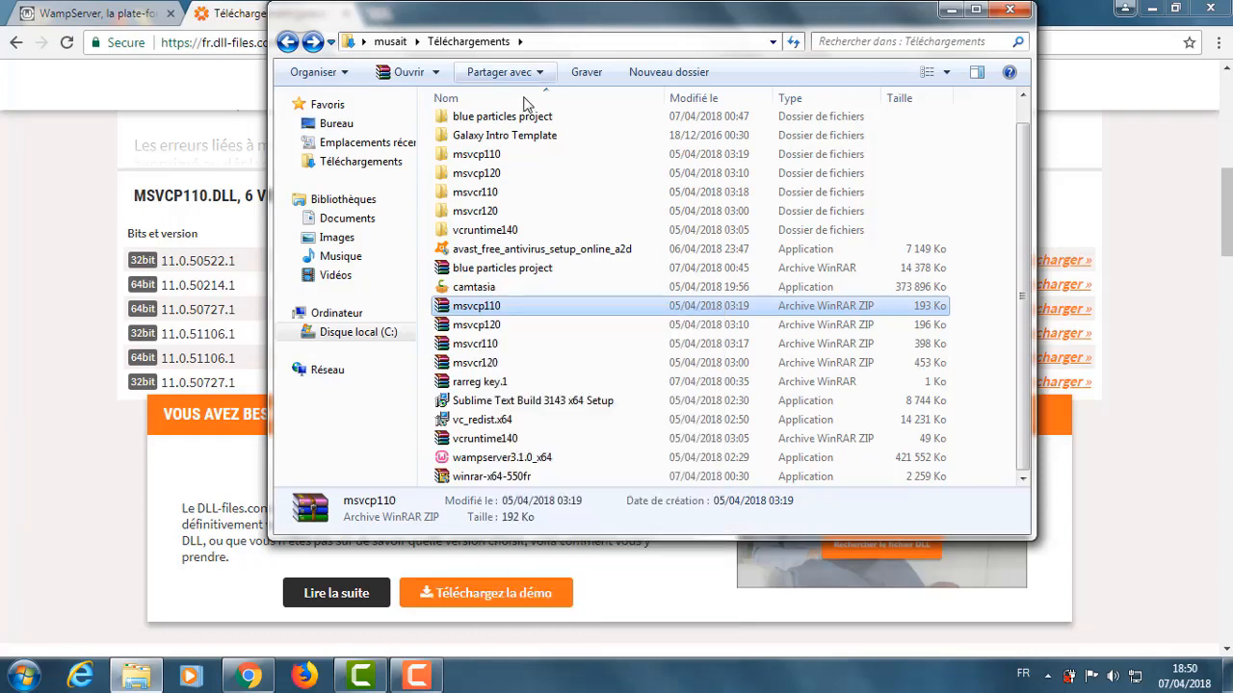
Open the extracted msvcp110 folder and copy the msvcp110.dll file
double_click(472, 157)
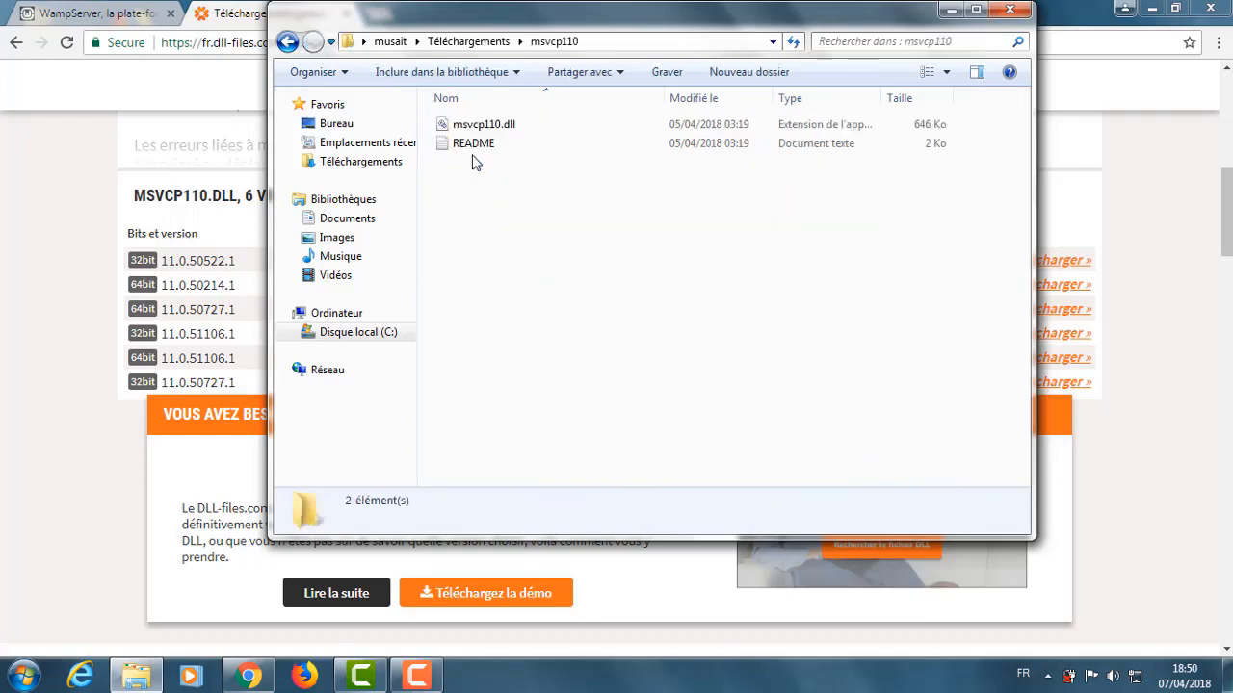
click(485, 125)
right_click(486, 125)
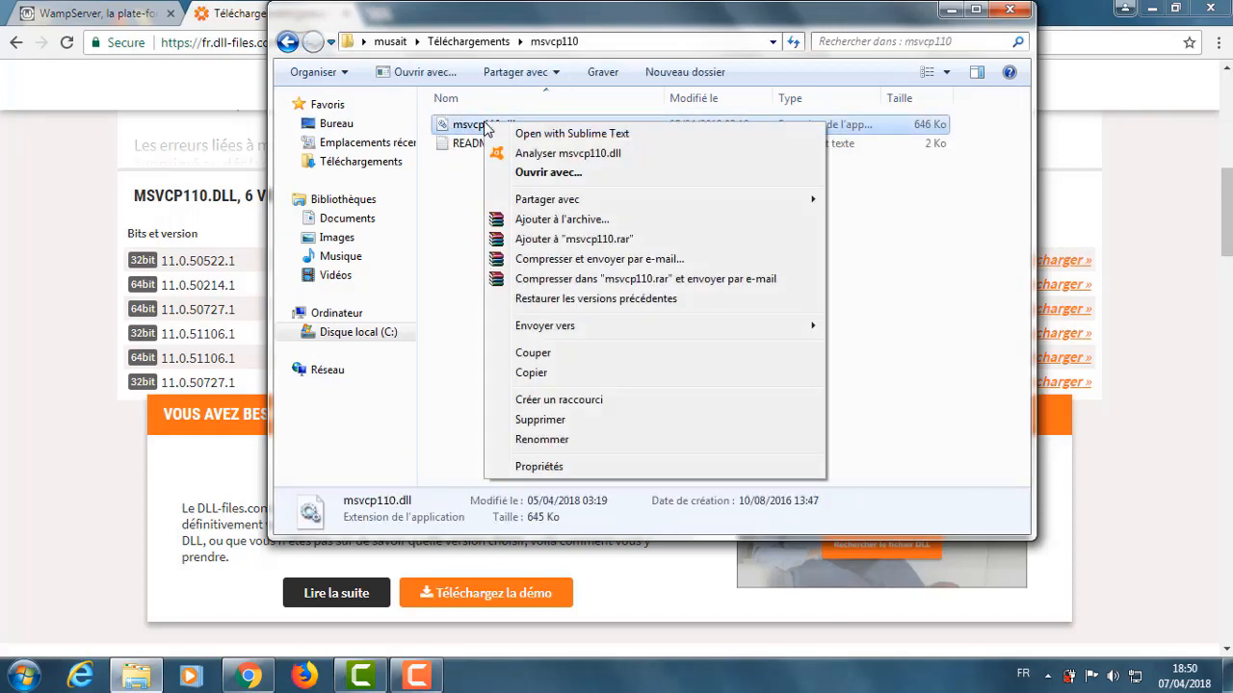
click(606, 378)
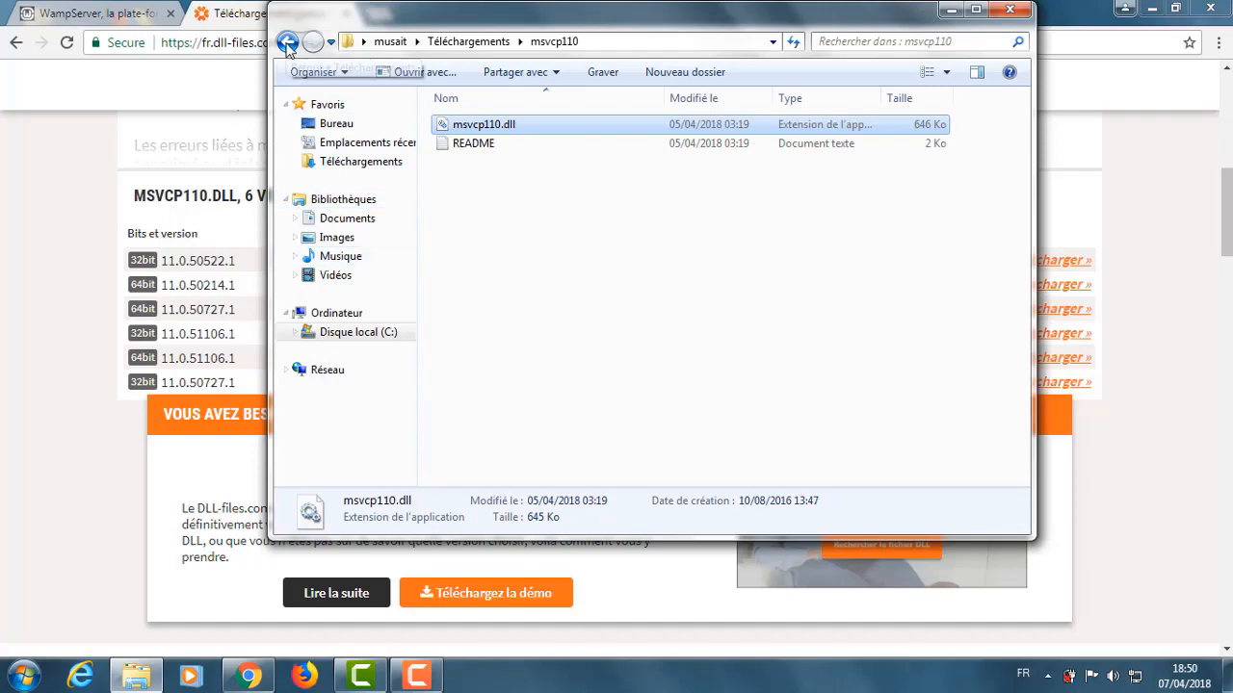
Open the C:\Windows\System32 folder from the local disk
click(373, 340)
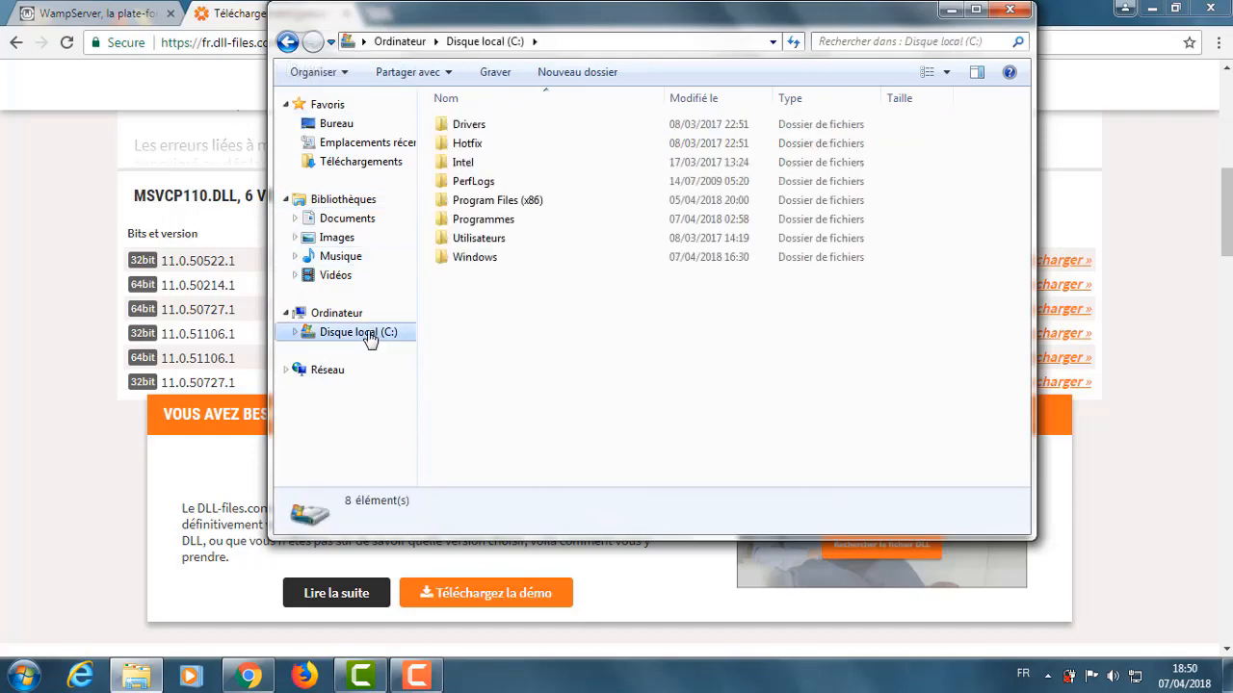
double_click(489, 260)
scroll(619, 420, down, 5)
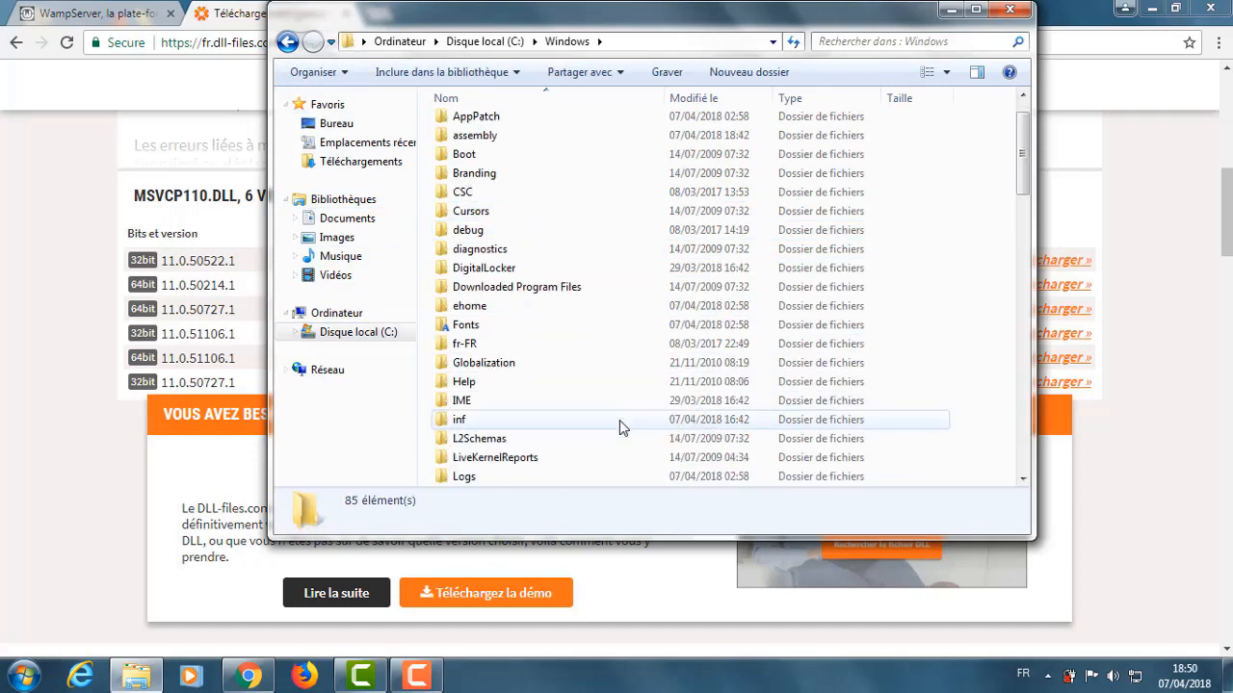
scroll(619, 420, down, 6)
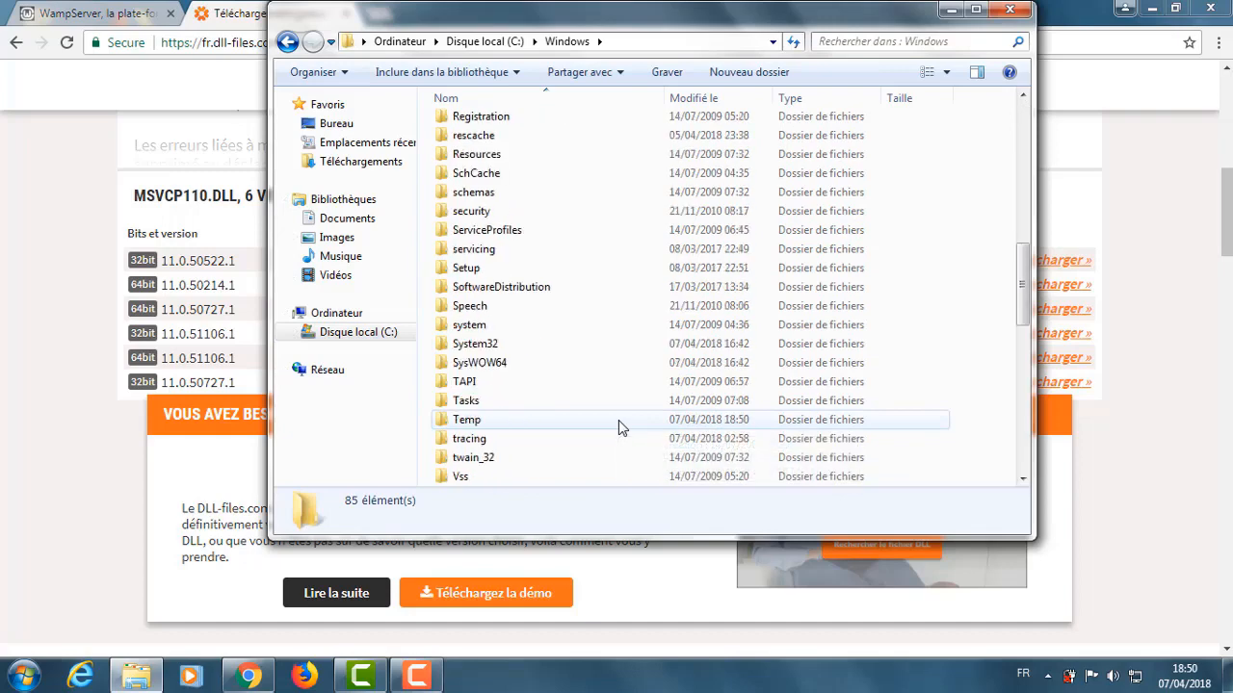
double_click(509, 352)
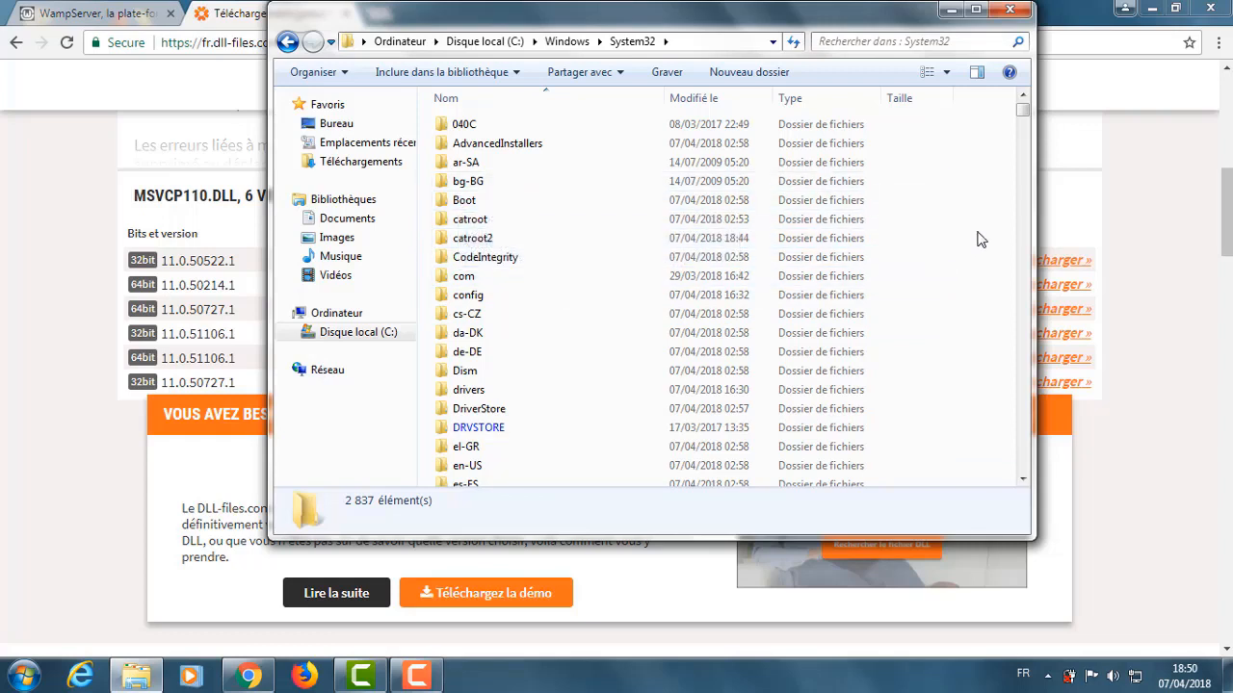
View the paste option for the copied DLL in System32, dismiss it and close the Explorer window
scroll(979, 244, down, 20)
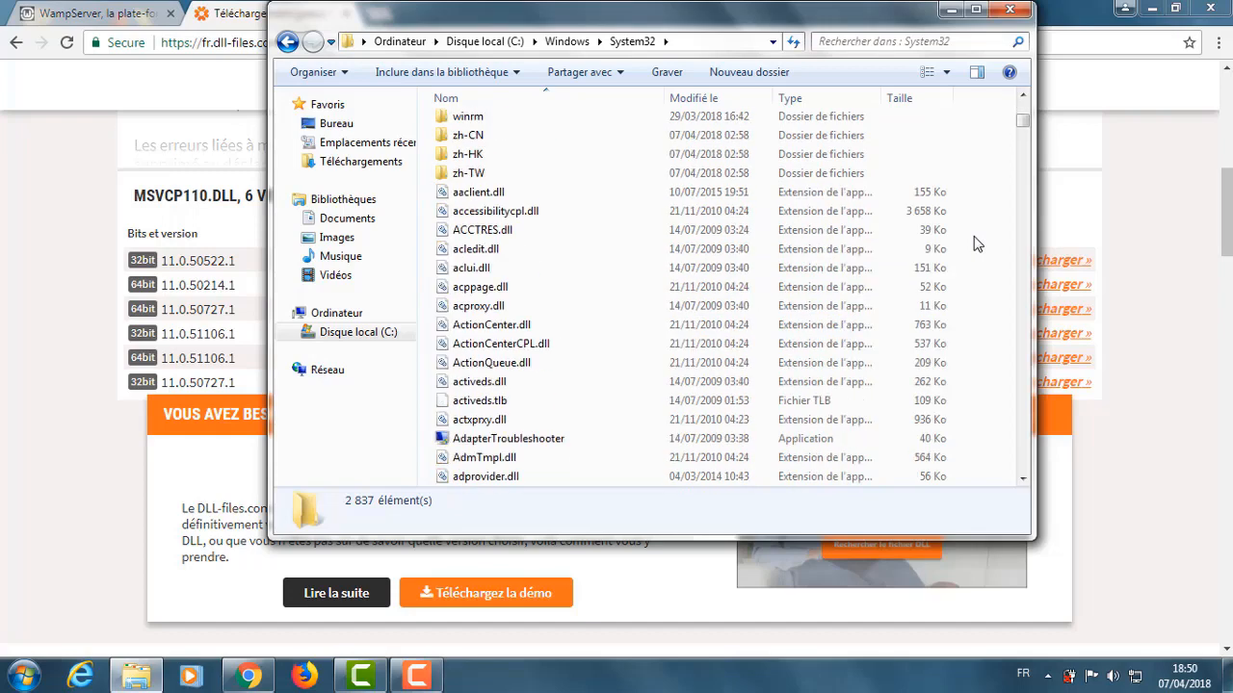
right_click(984, 236)
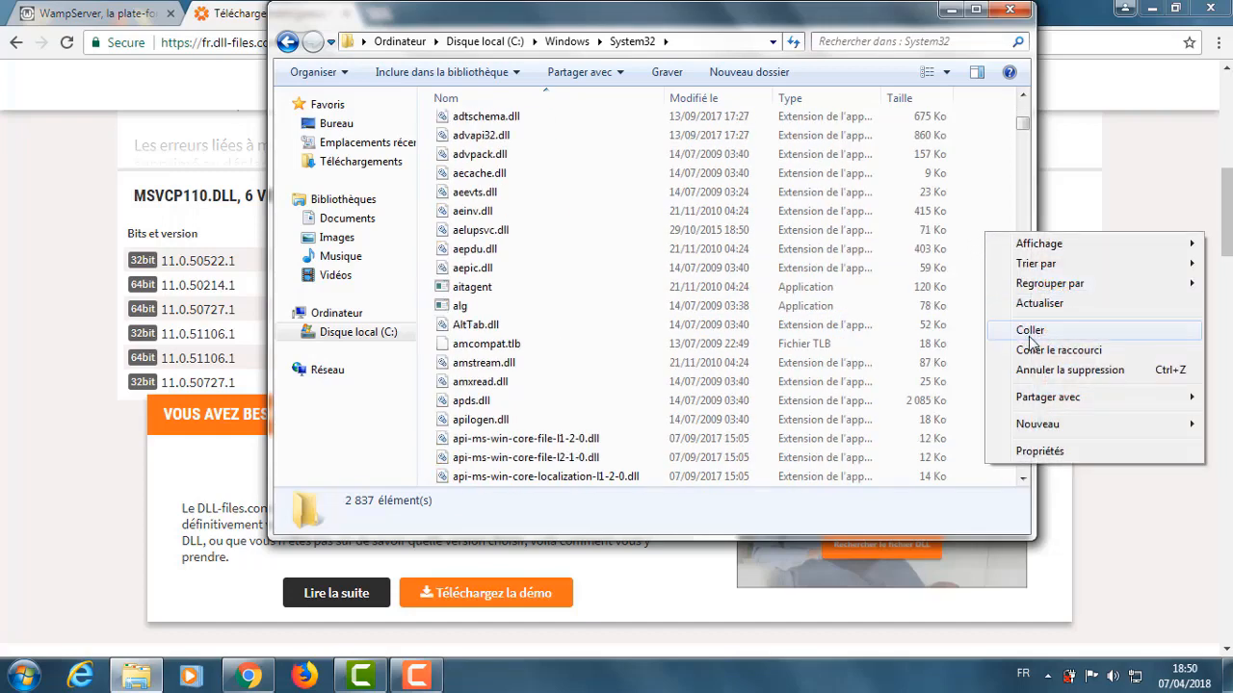
click(981, 194)
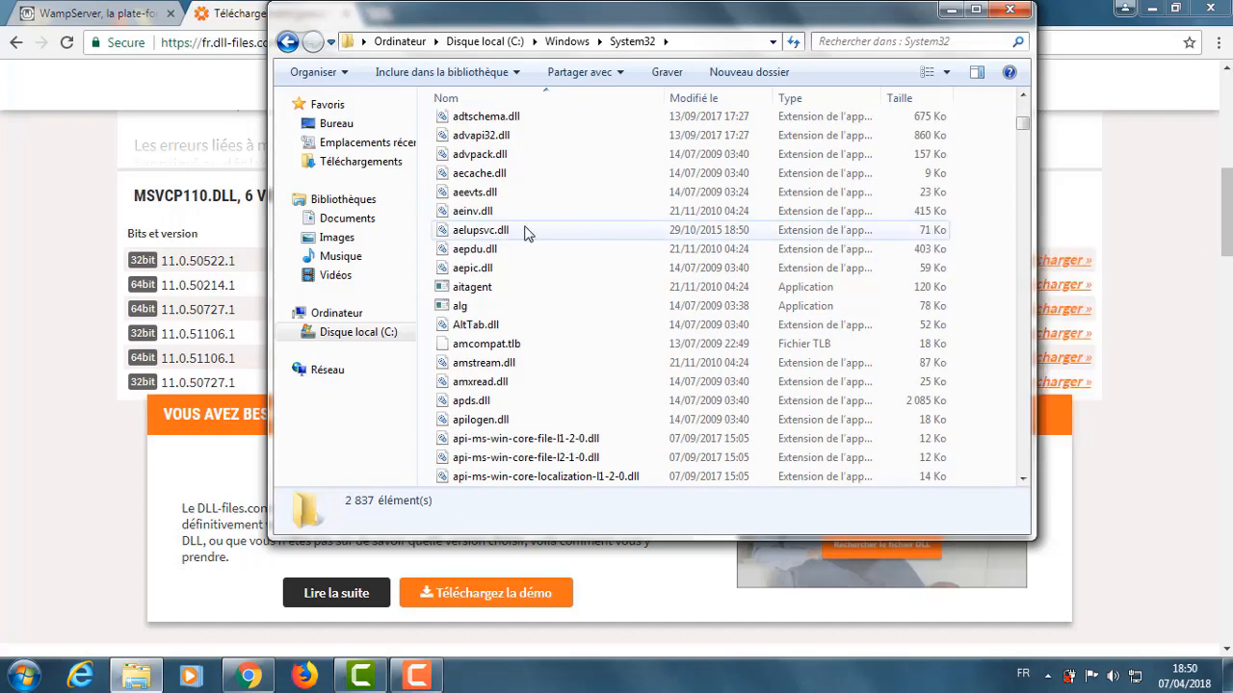
click(1010, 12)
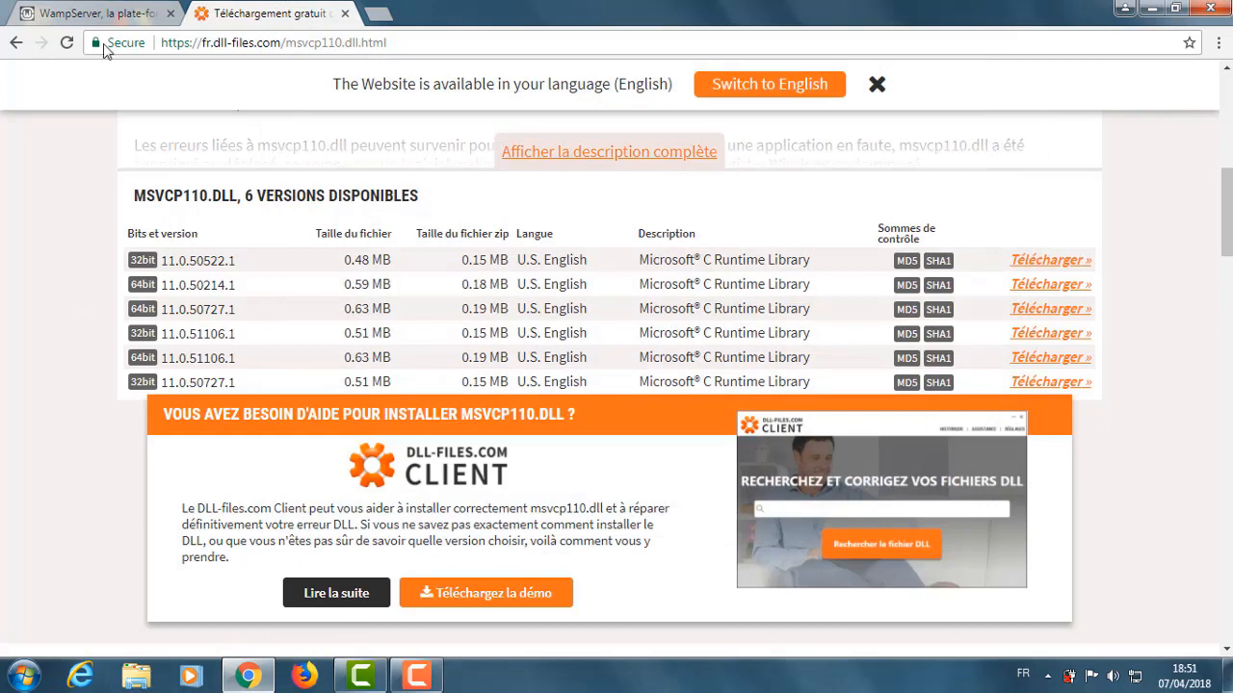
Reopen Explorer at the Téléchargements folder and locate the vc_redist.x64 installer
click(138, 680)
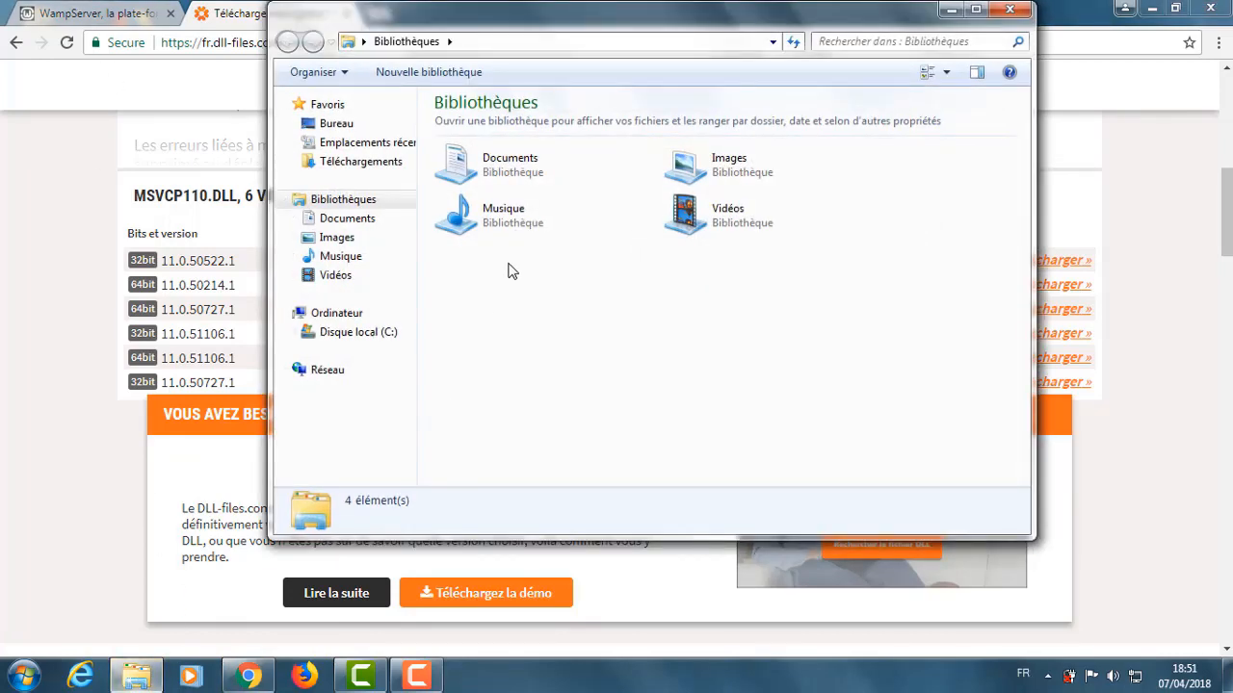
click(360, 162)
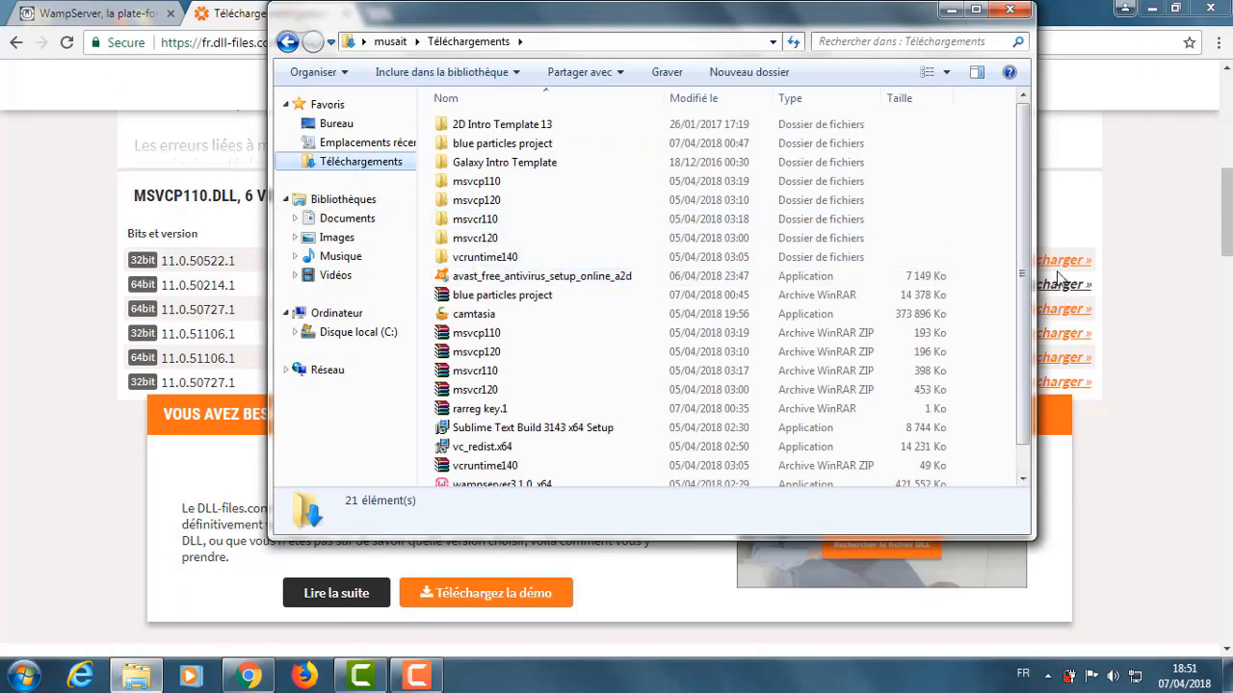
scroll(1028, 240, down, 1)
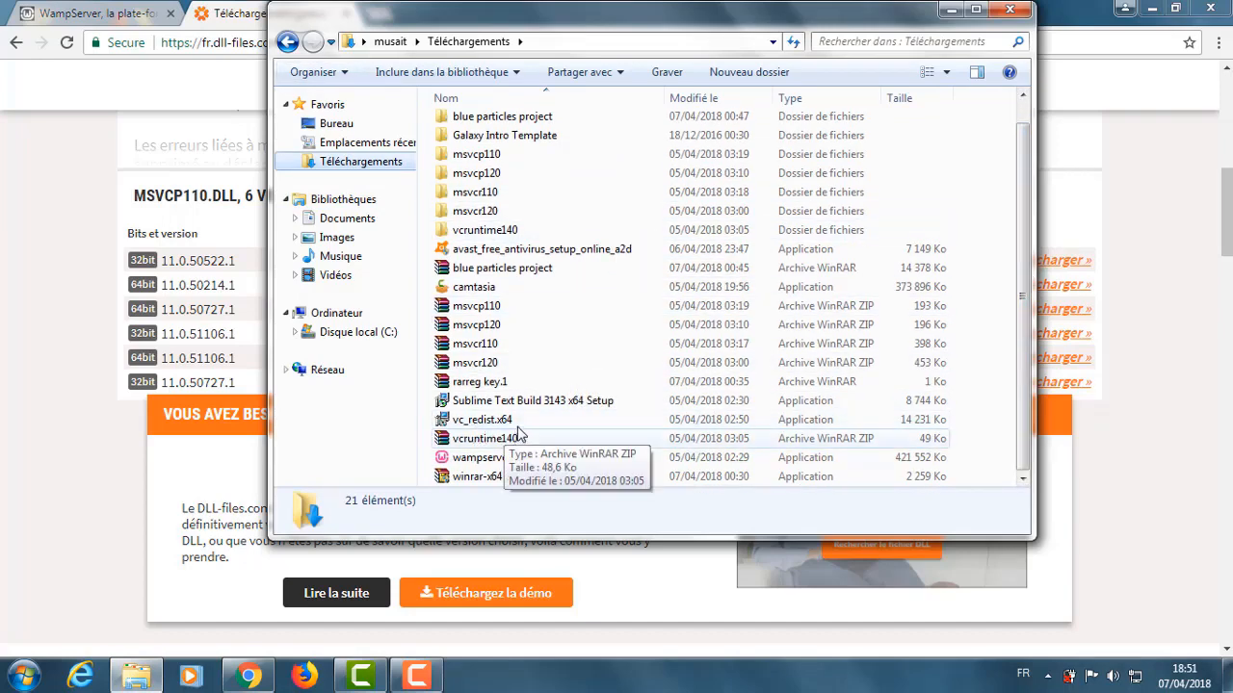
Search Google for "visual c++ redistributable" in a new Chrome tab and view Microsoft's download page for the Visual Studio 2015 package
click(243, 21)
click(380, 17)
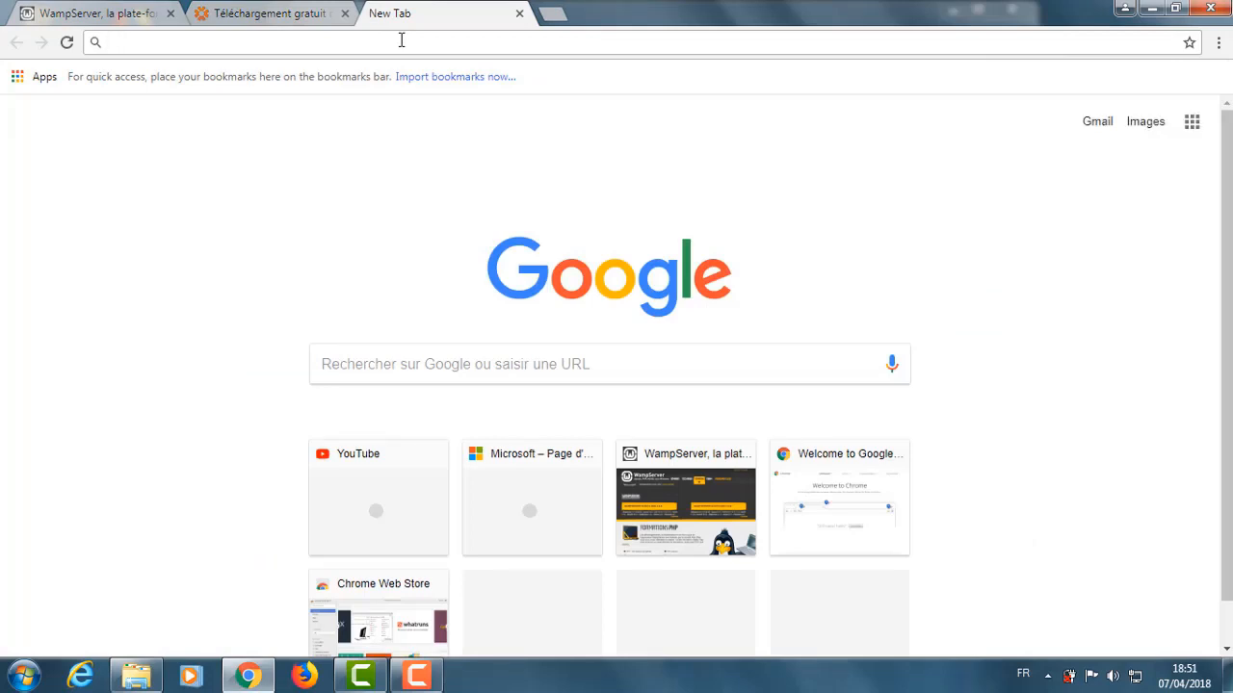
text(visual)
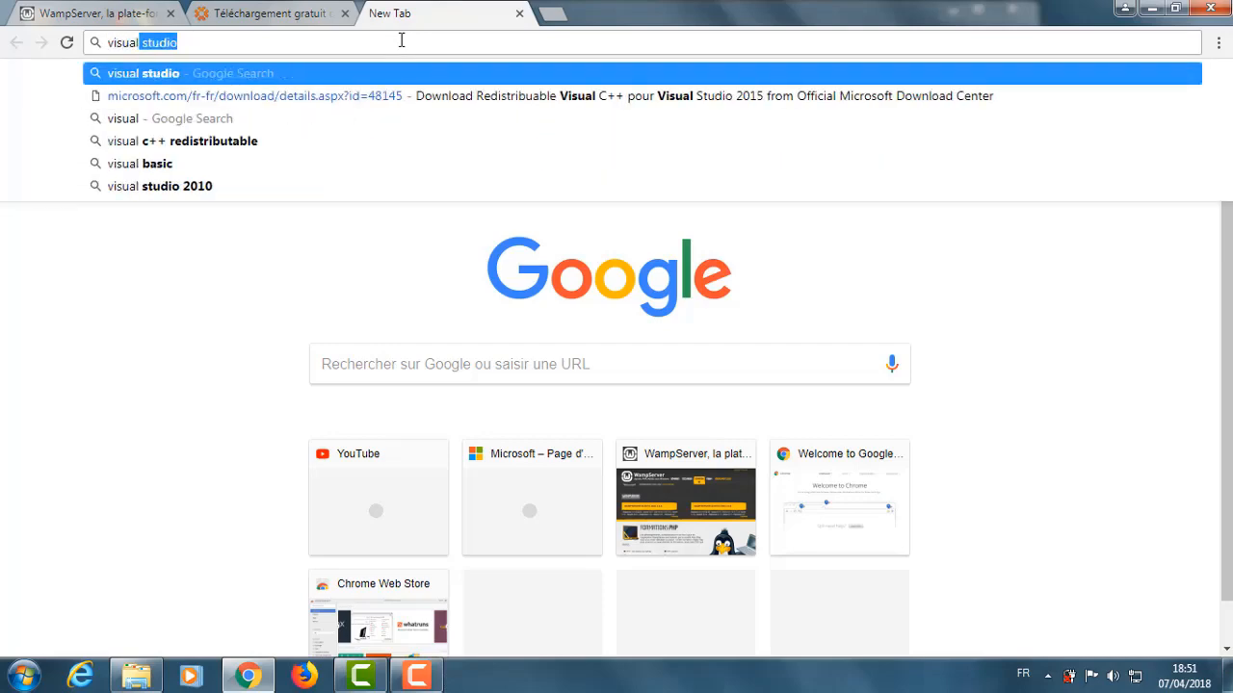
key(Down)
key(Down)
key(Down)
key(Return)
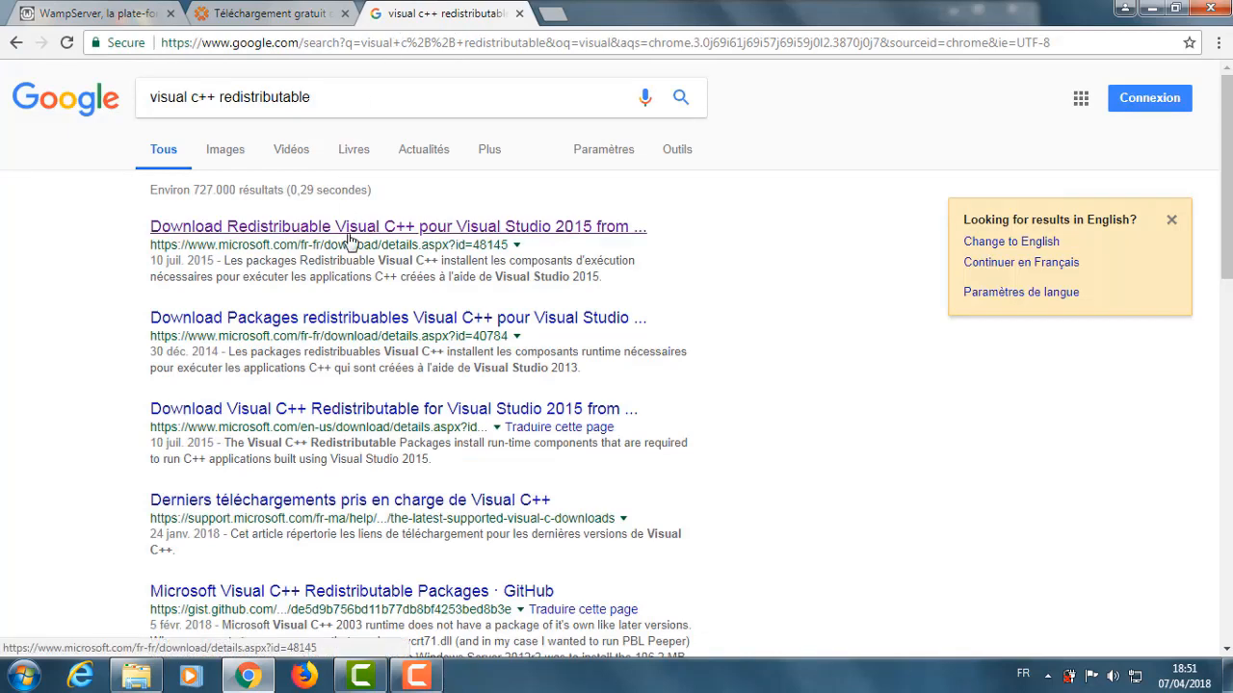
click(349, 231)
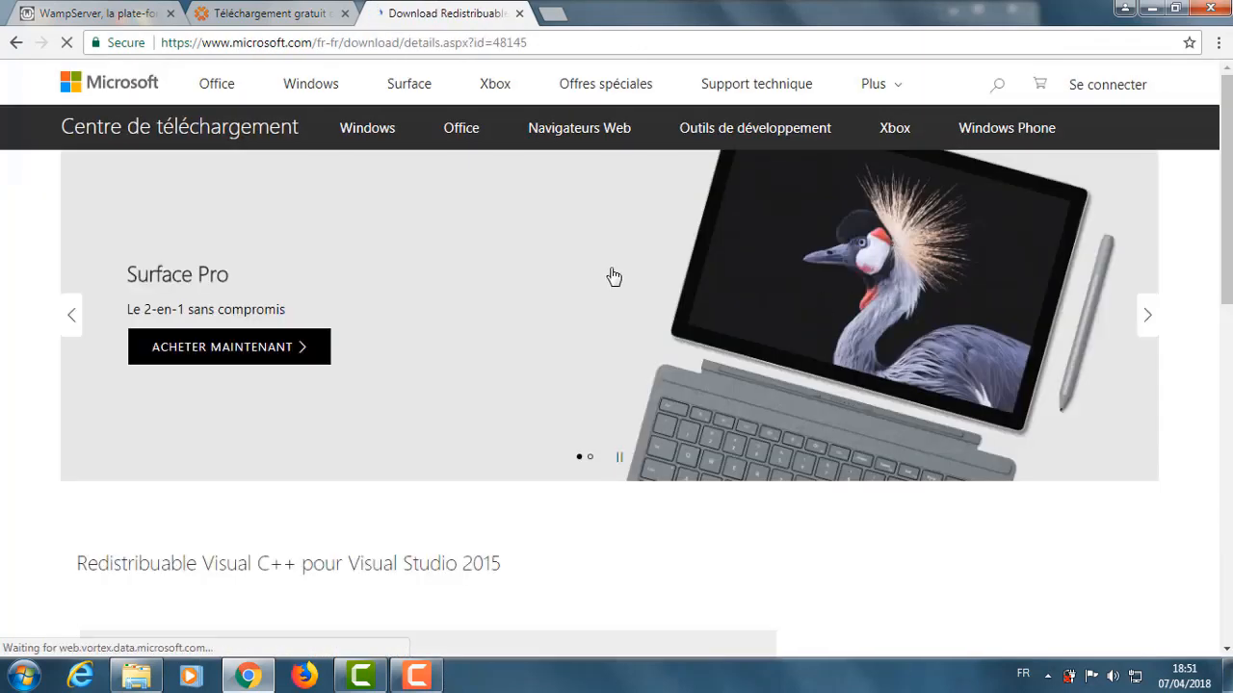
scroll(612, 275, down, 5)
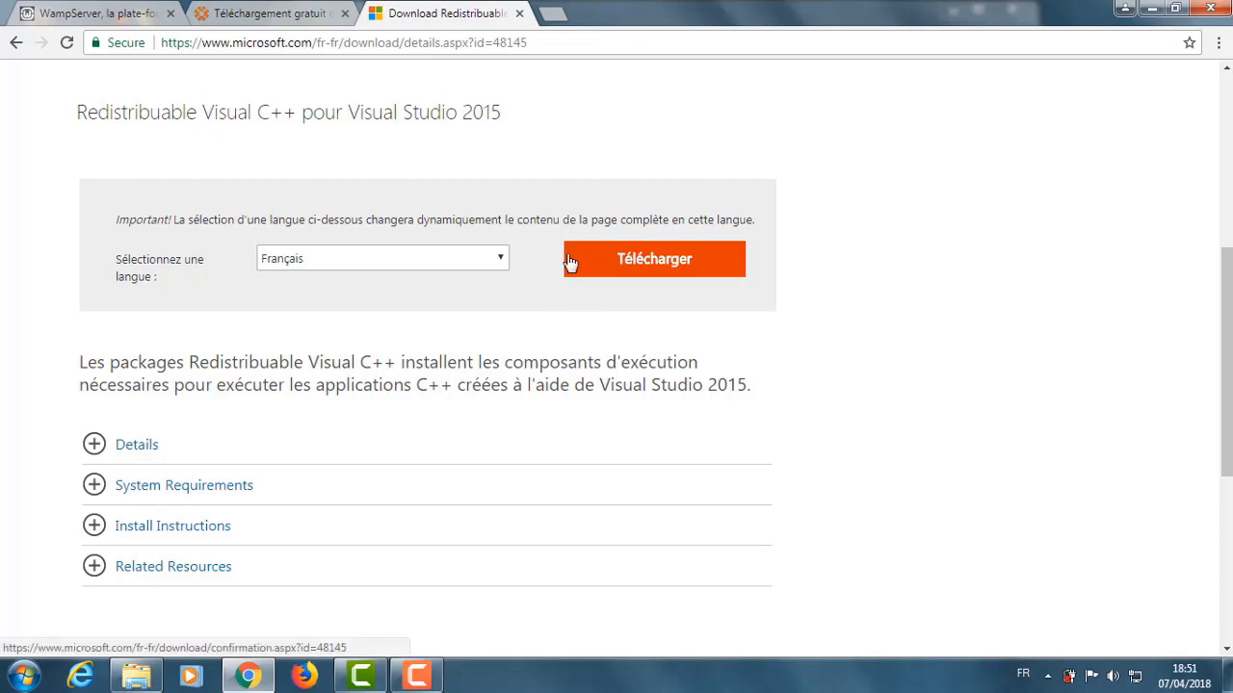
Switch to the Téléchargements folder in Explorer, launch the vc_redist.x64 installer and cancel its setup
click(139, 676)
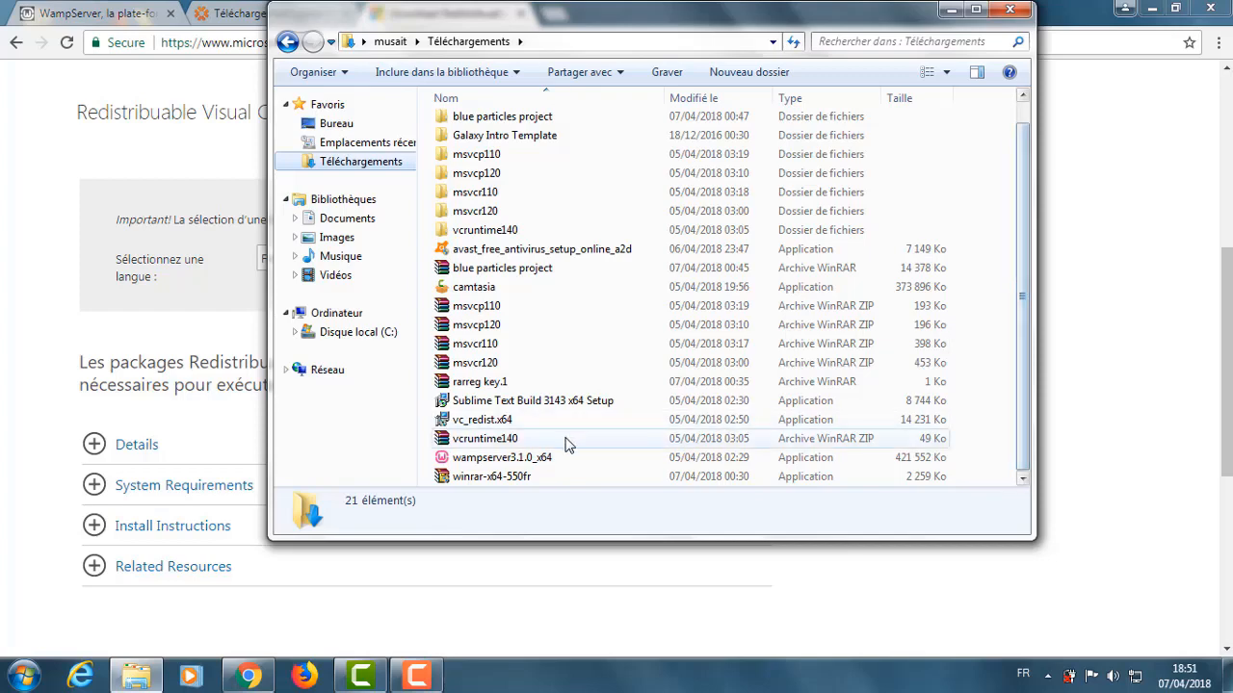
double_click(496, 421)
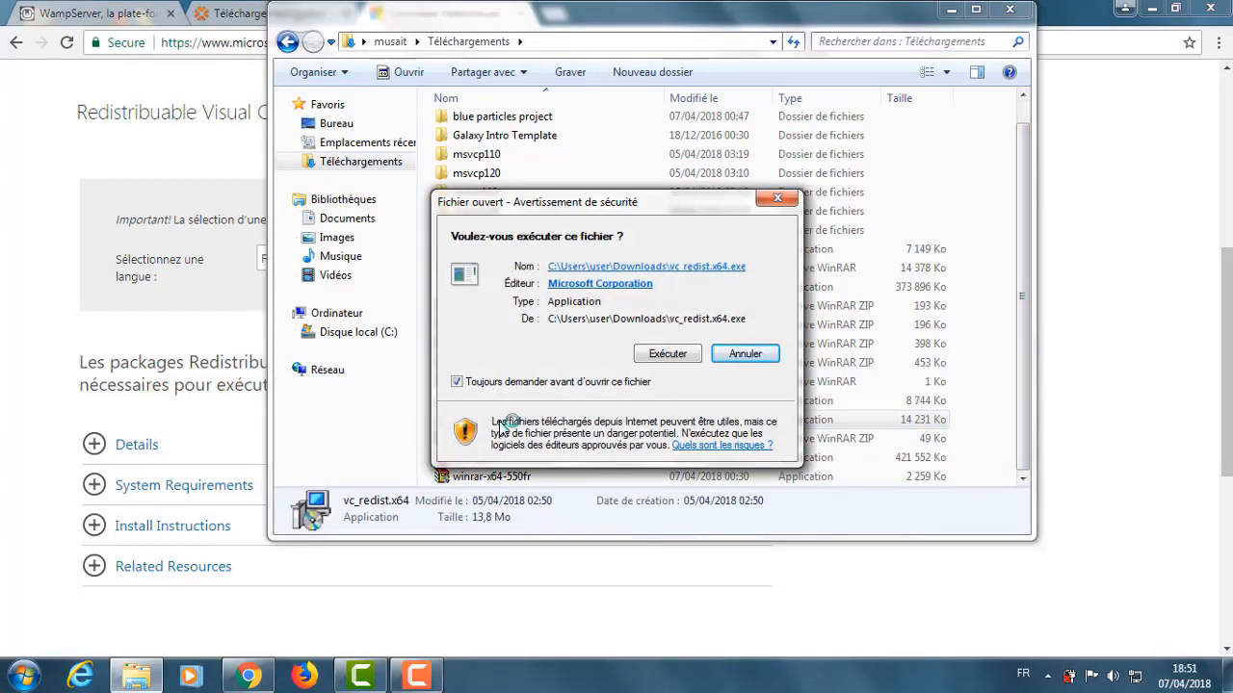
click(664, 358)
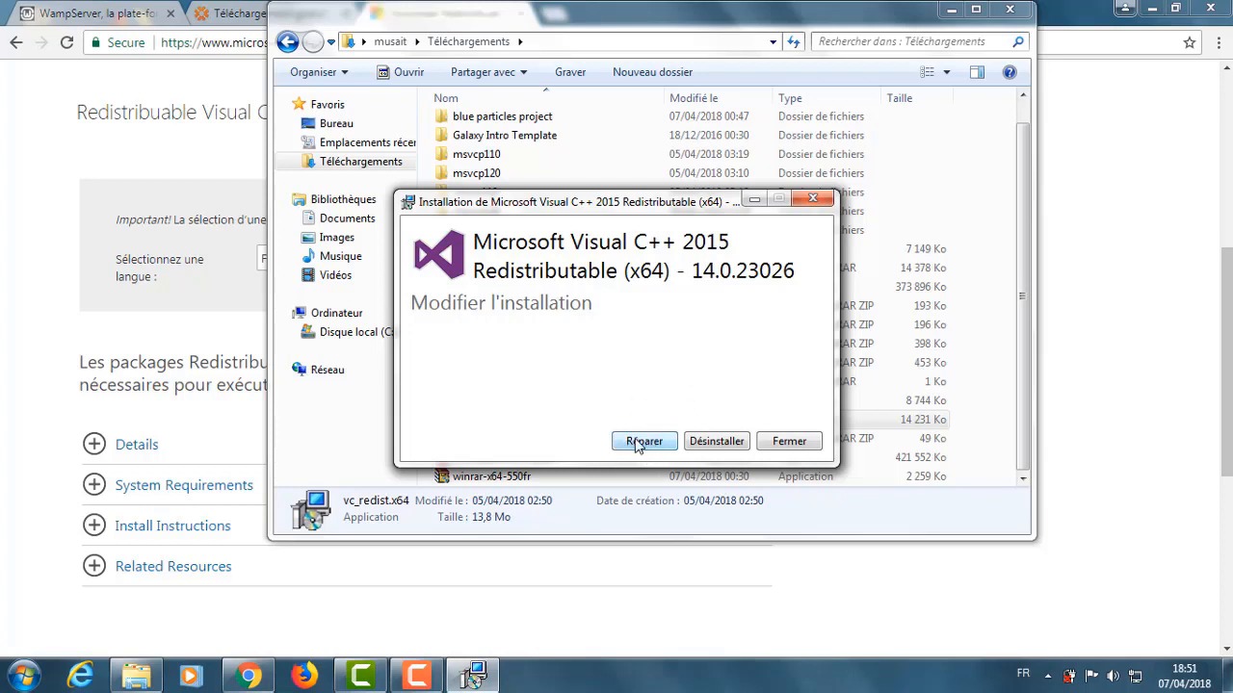
click(780, 443)
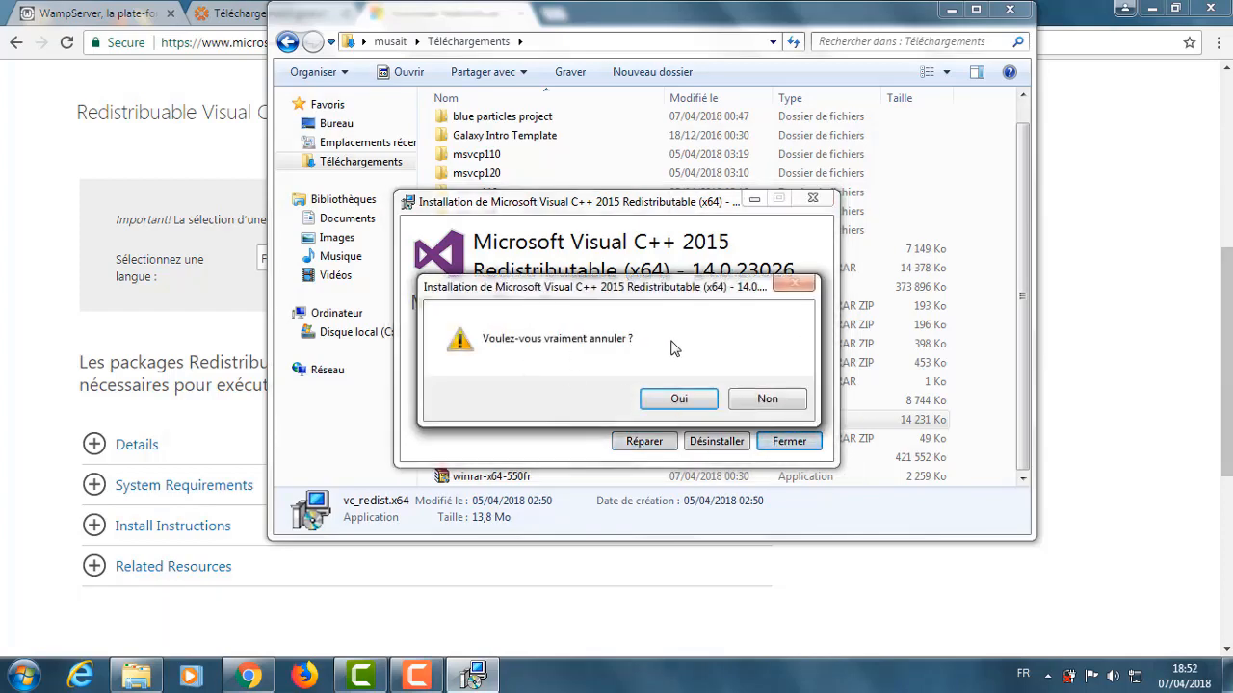
click(682, 400)
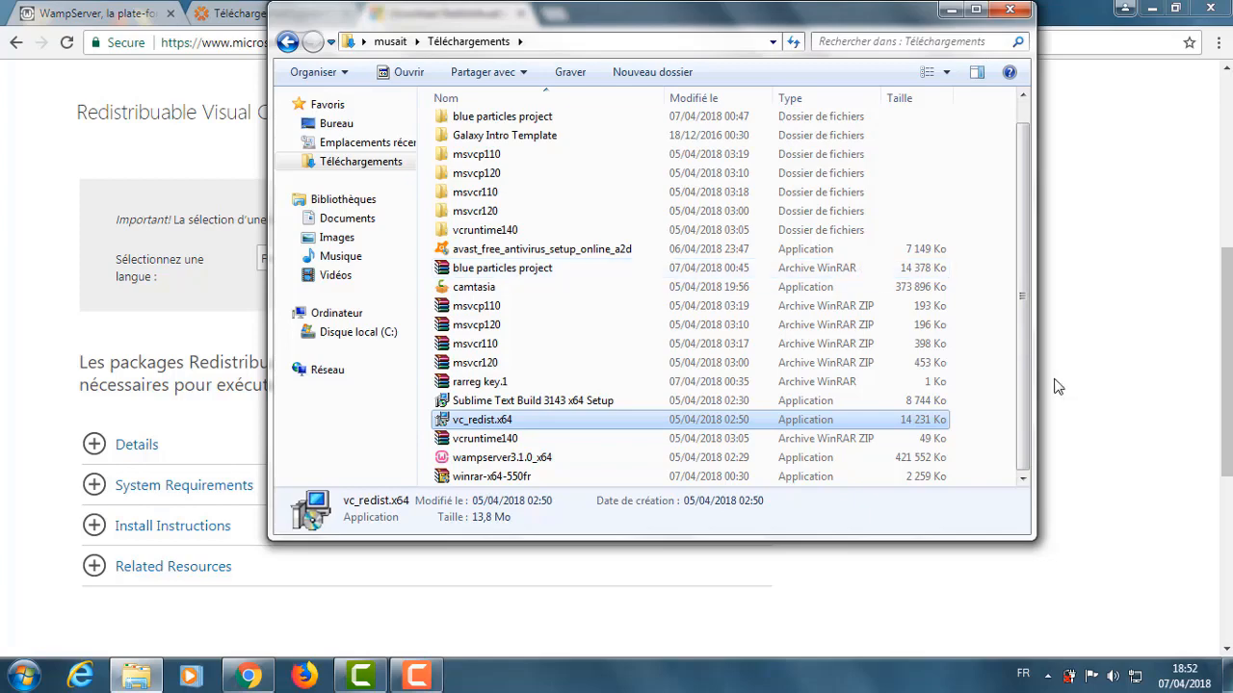
Run the wampserver3.1.0_x64 installer with Français as the setup language and accept the licence agreement
double_click(509, 461)
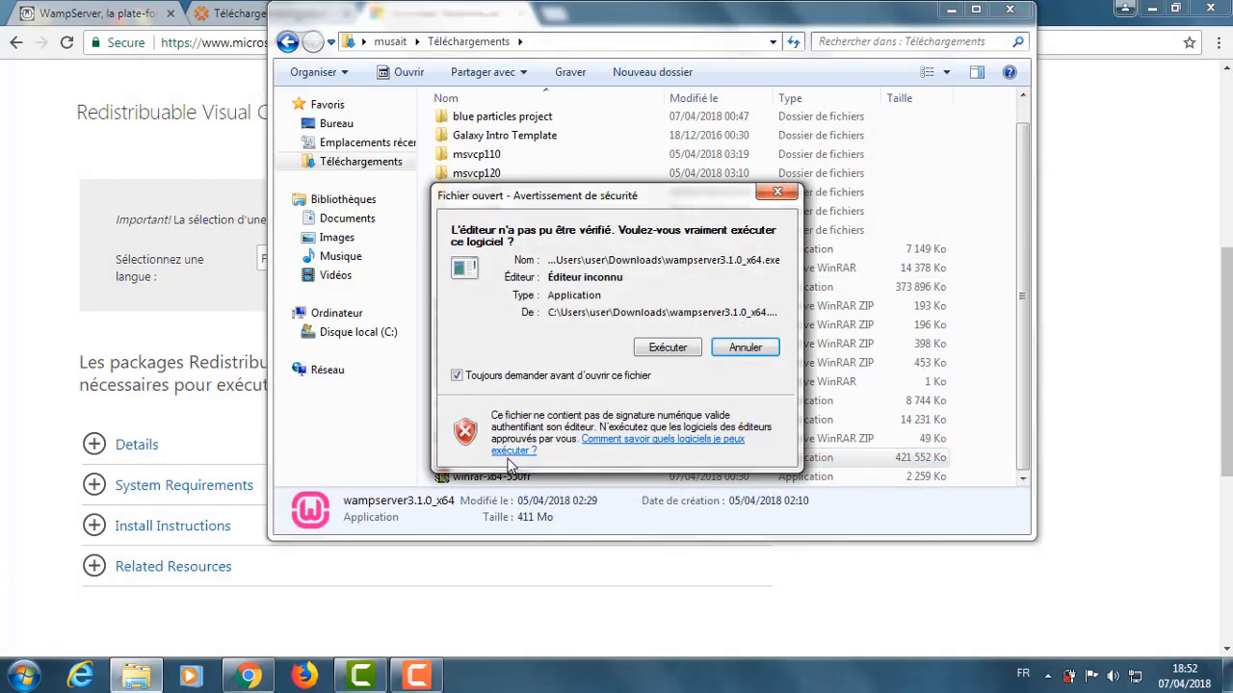
click(678, 348)
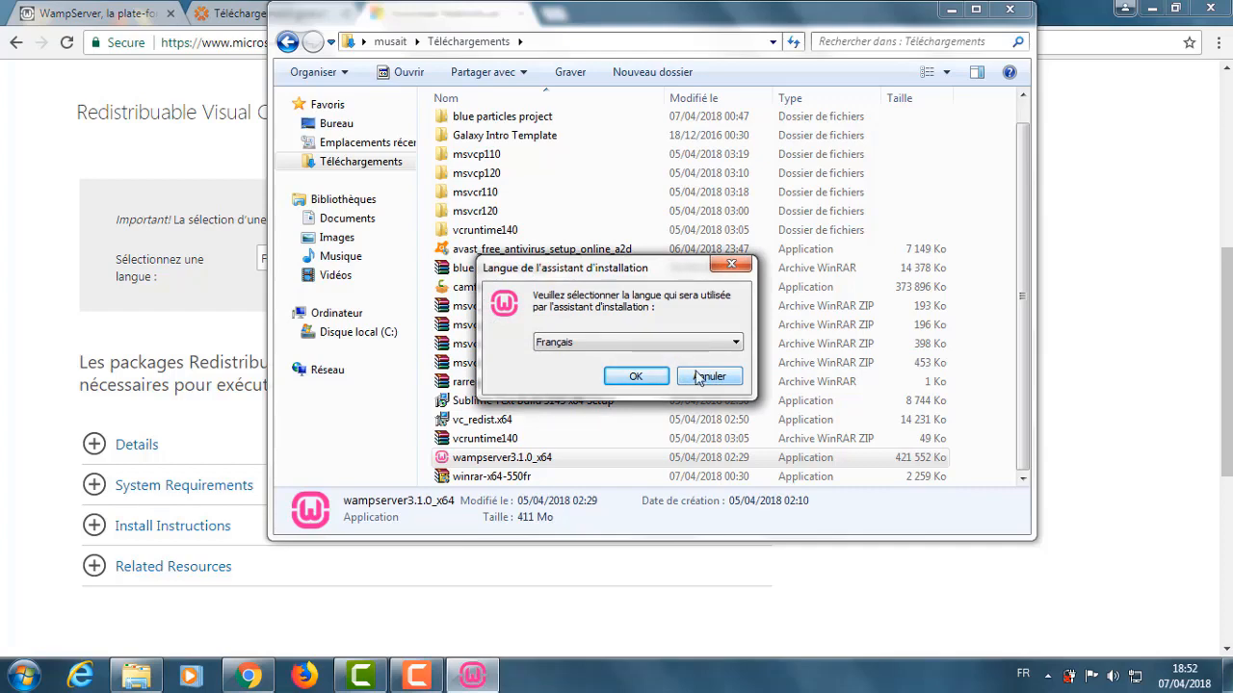
click(640, 376)
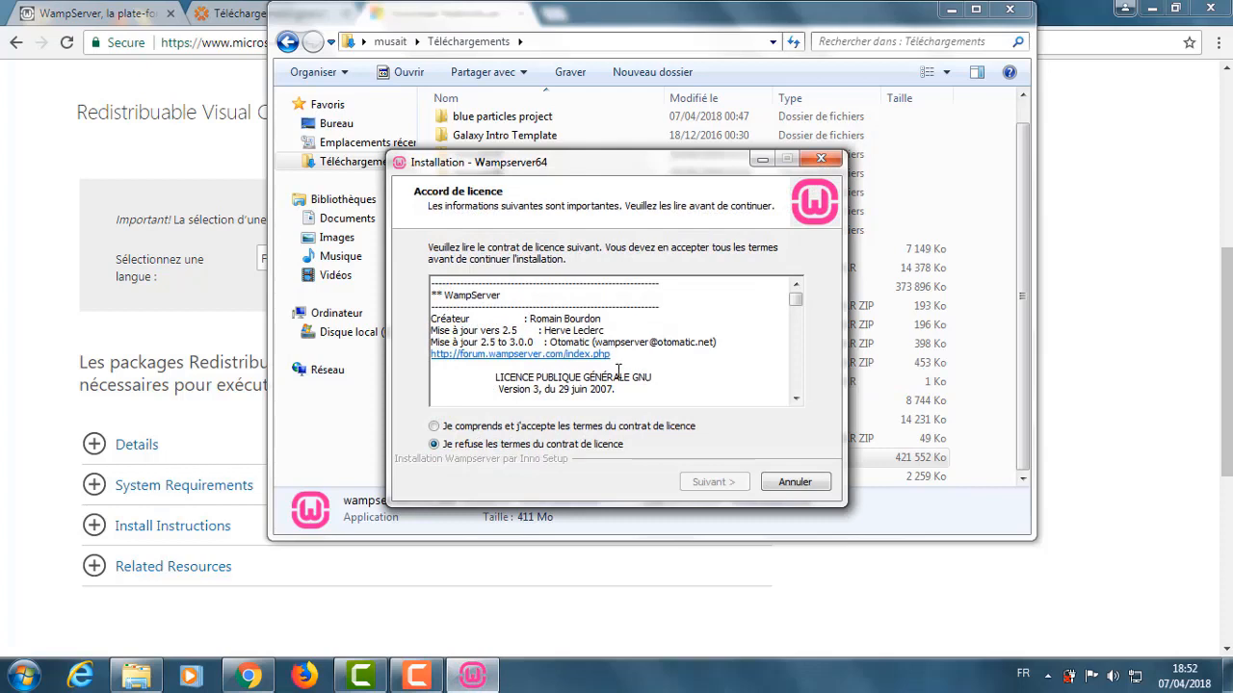
click(537, 429)
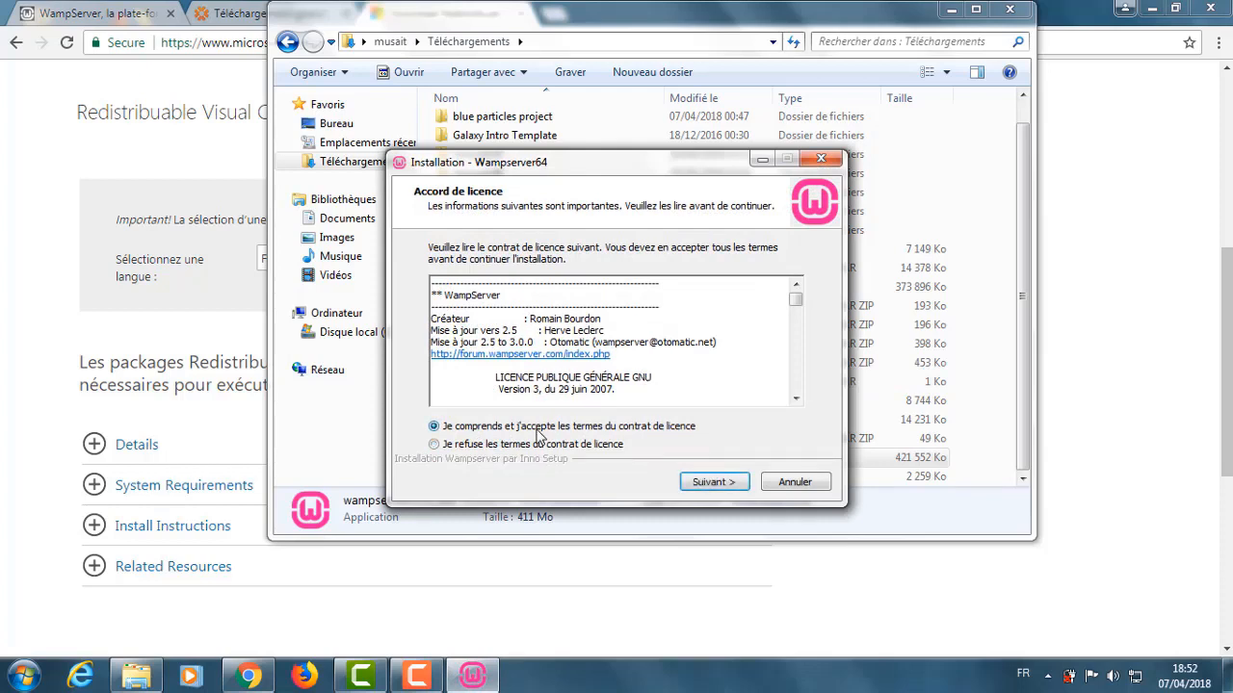
click(712, 483)
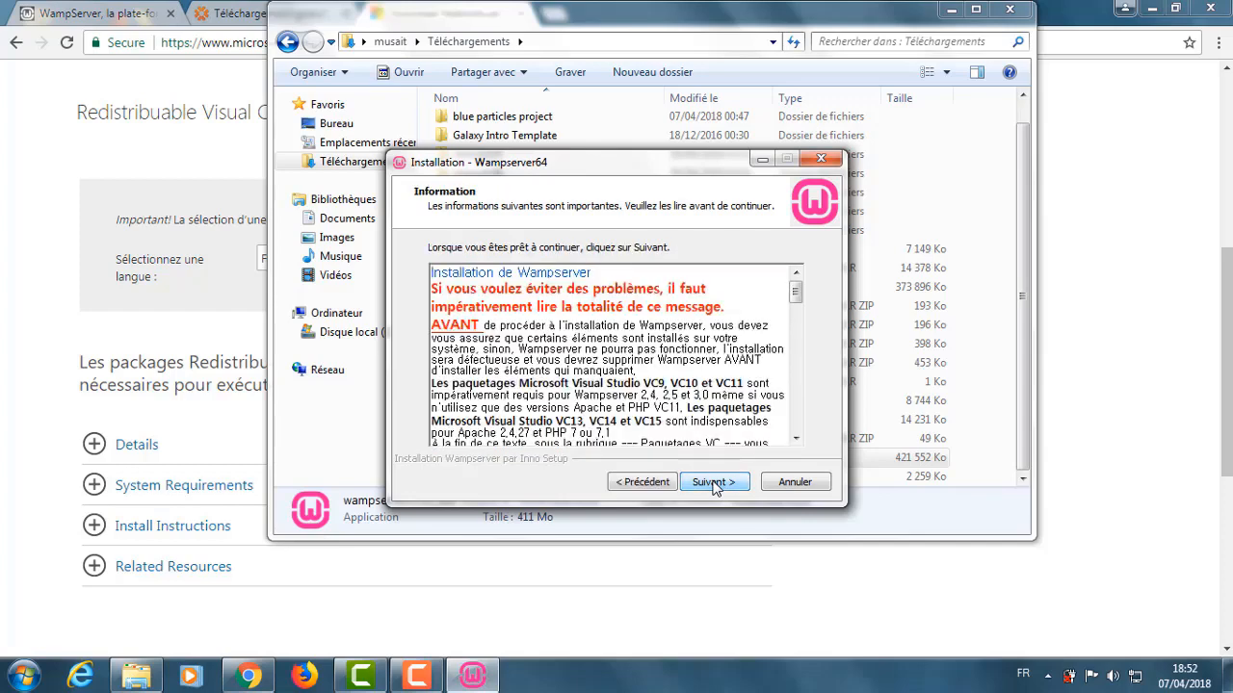
Start installing Wampserver64 with destination folder c:\wamp64 and Start menu folder Wampserver64
click(713, 483)
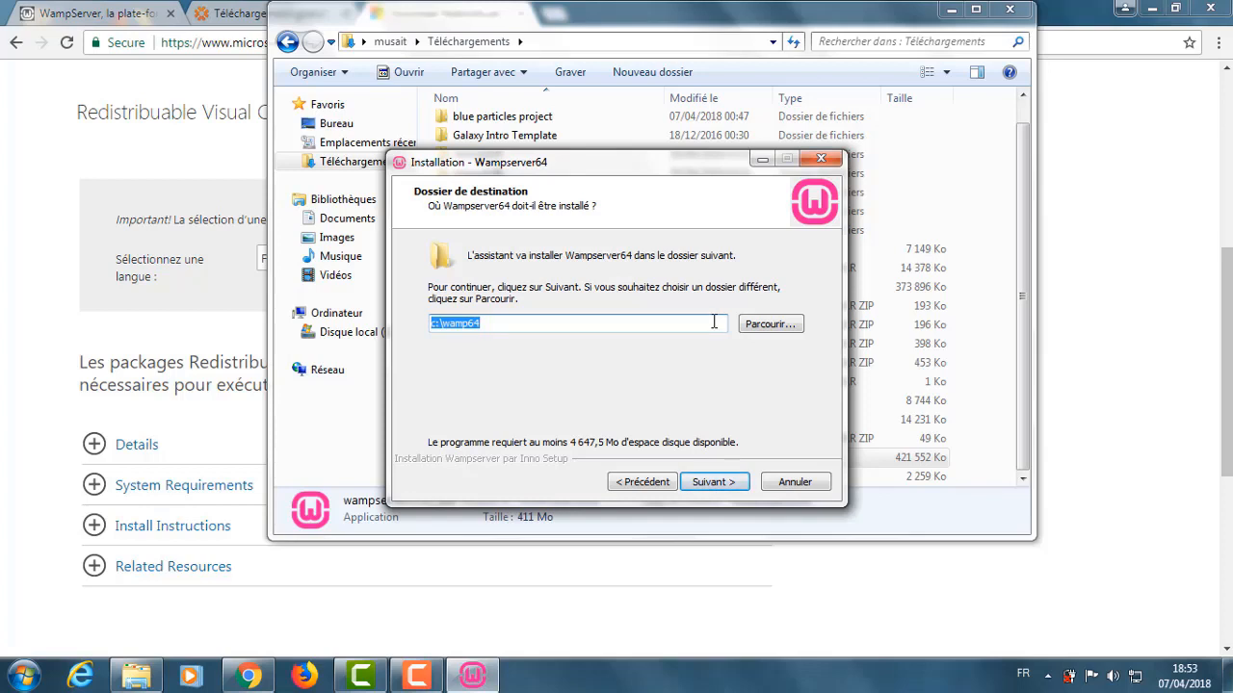
click(714, 483)
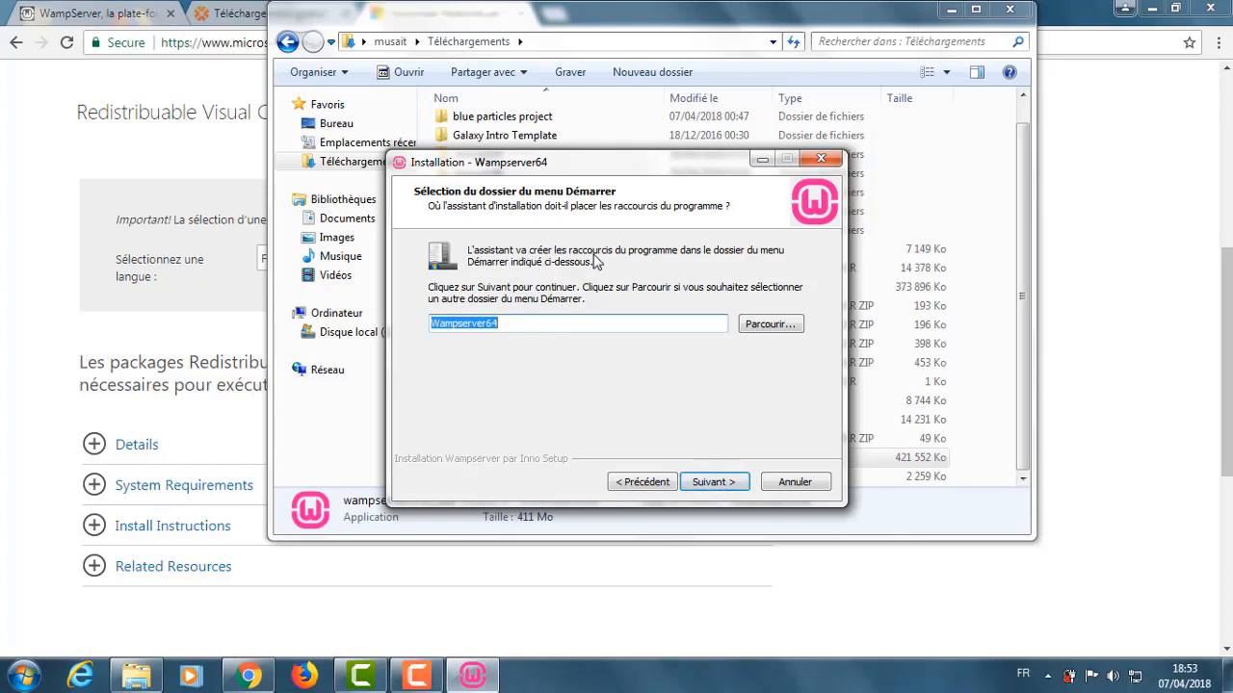
click(713, 485)
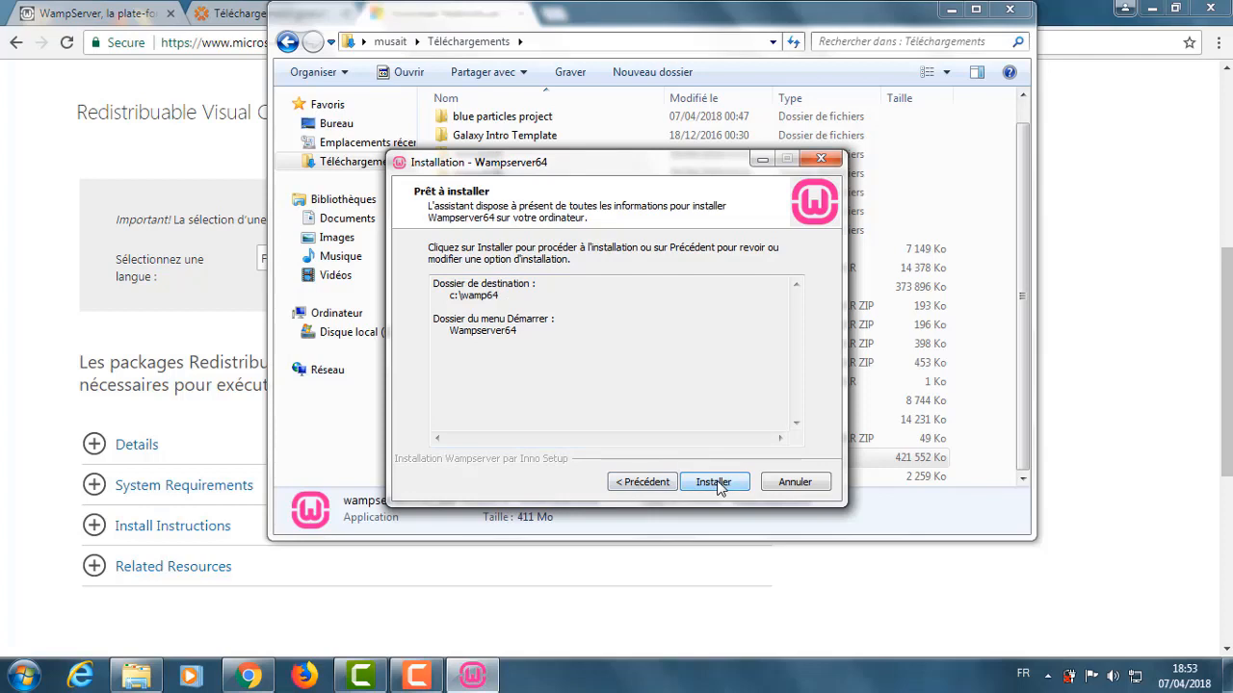
click(714, 485)
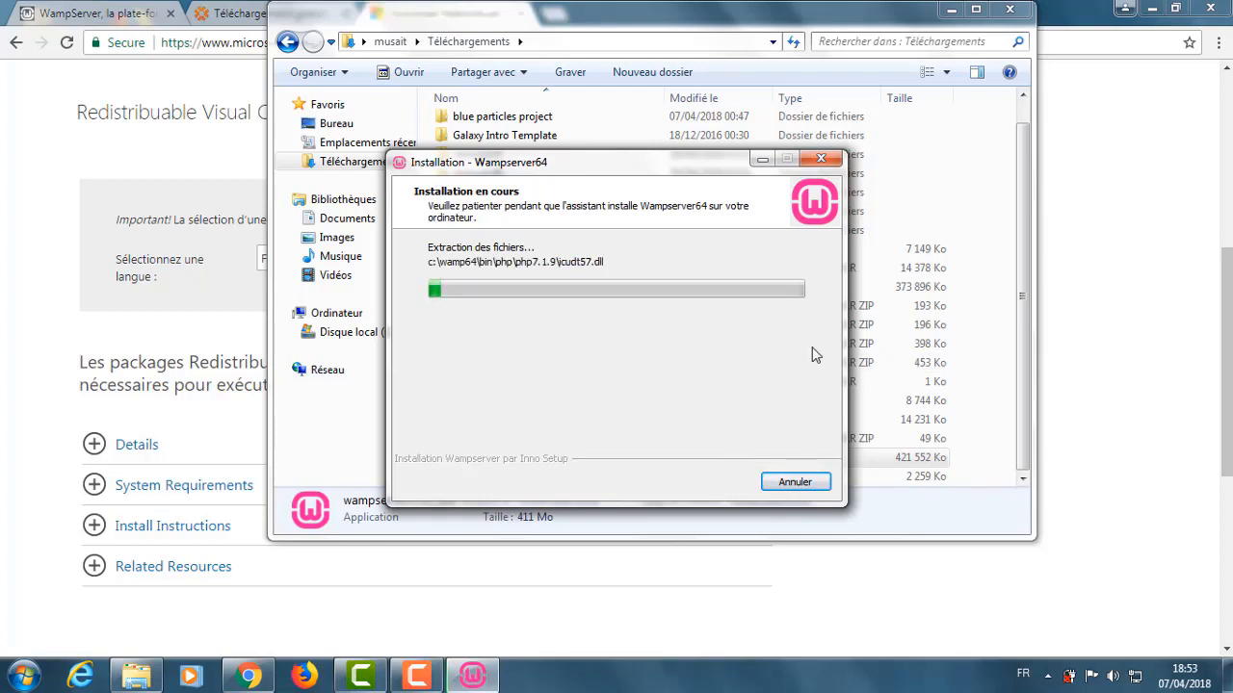
click(467, 678)
click(467, 678)
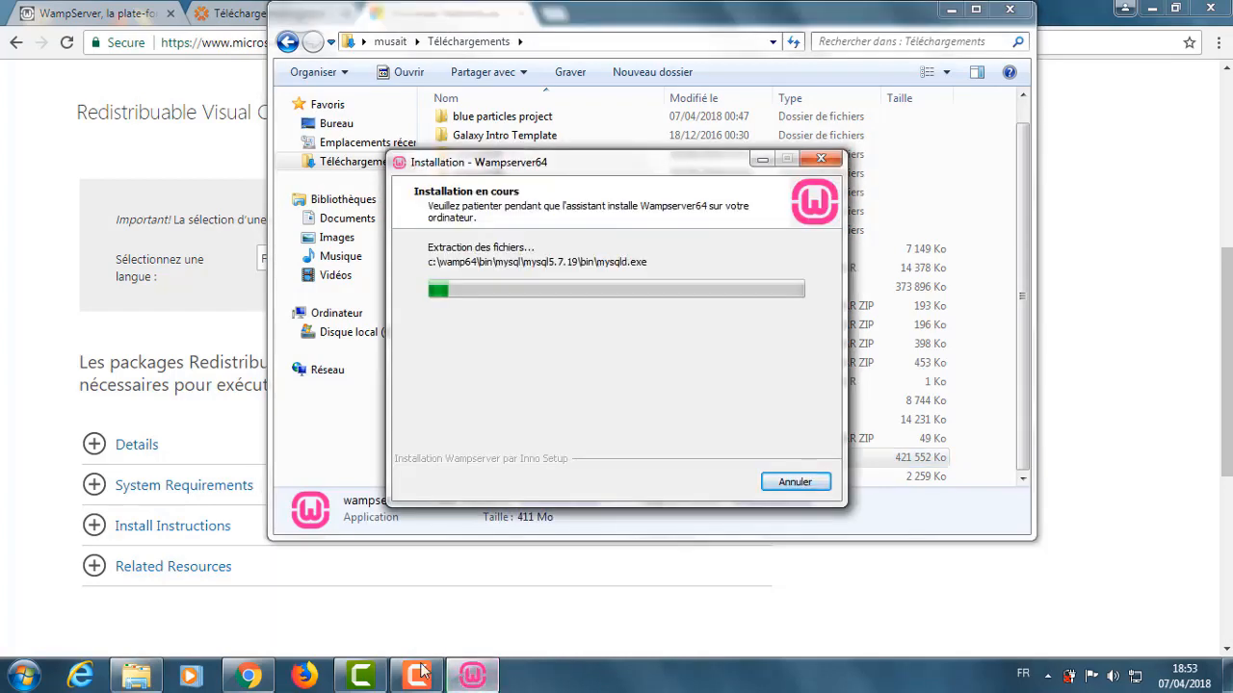
click(416, 678)
click(1146, 606)
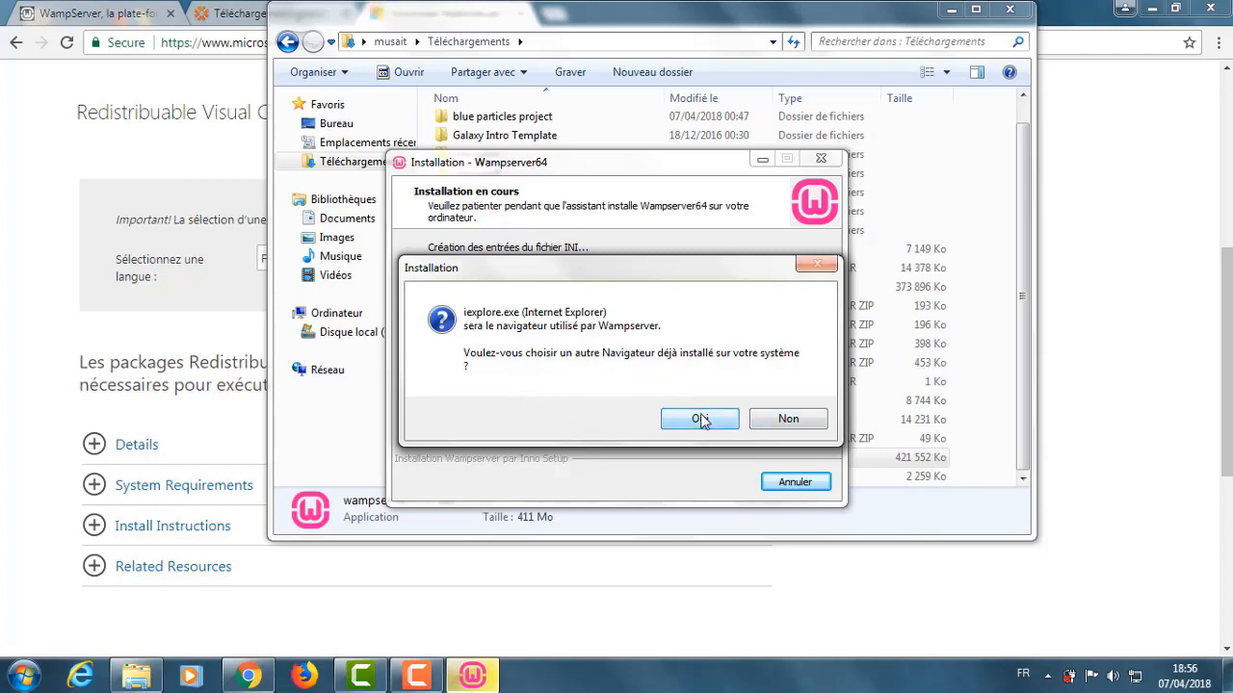
Choose firefox from the Programmes\Mozilla Firefox folder on Disque local (C:) as the browser used by Wampserver
click(700, 421)
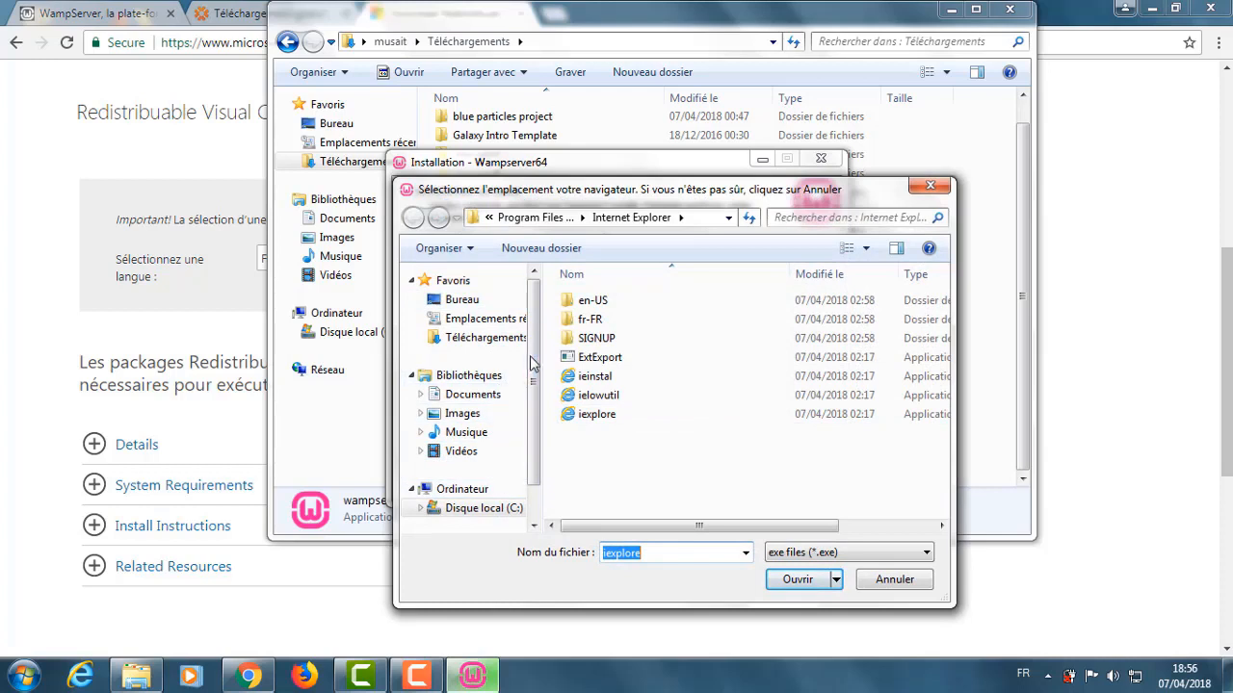
scroll(498, 479, down, 1)
click(491, 470)
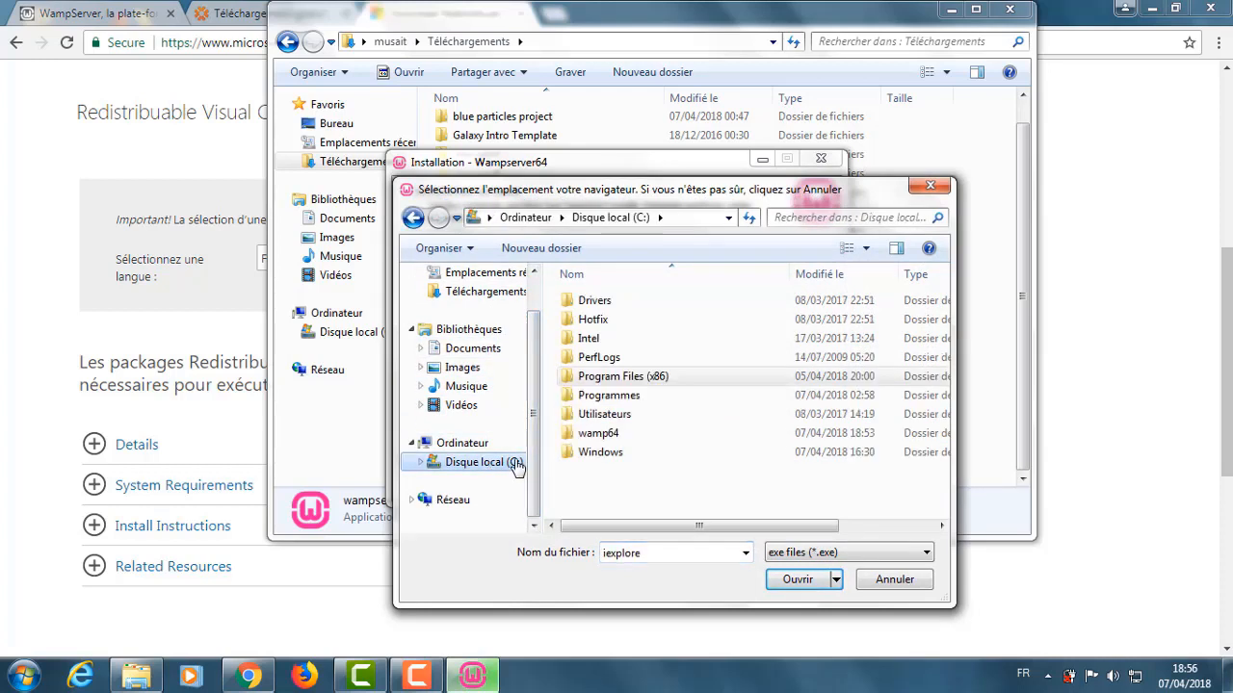
double_click(626, 396)
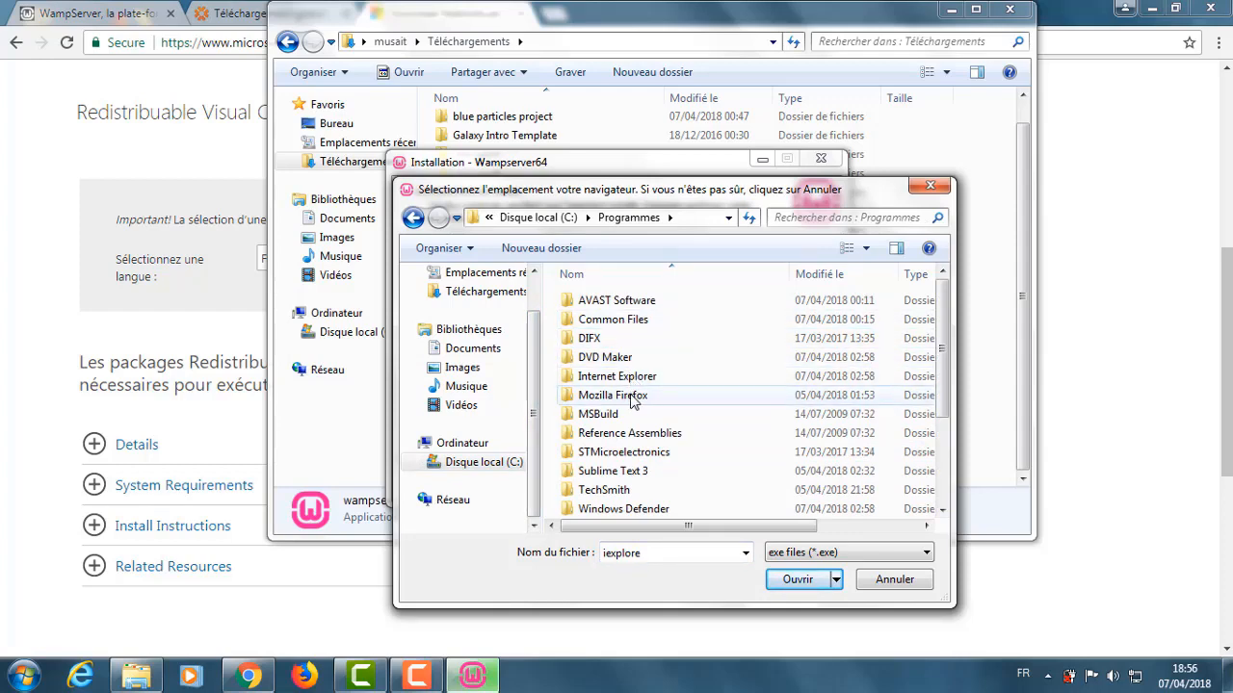
double_click(634, 402)
click(598, 435)
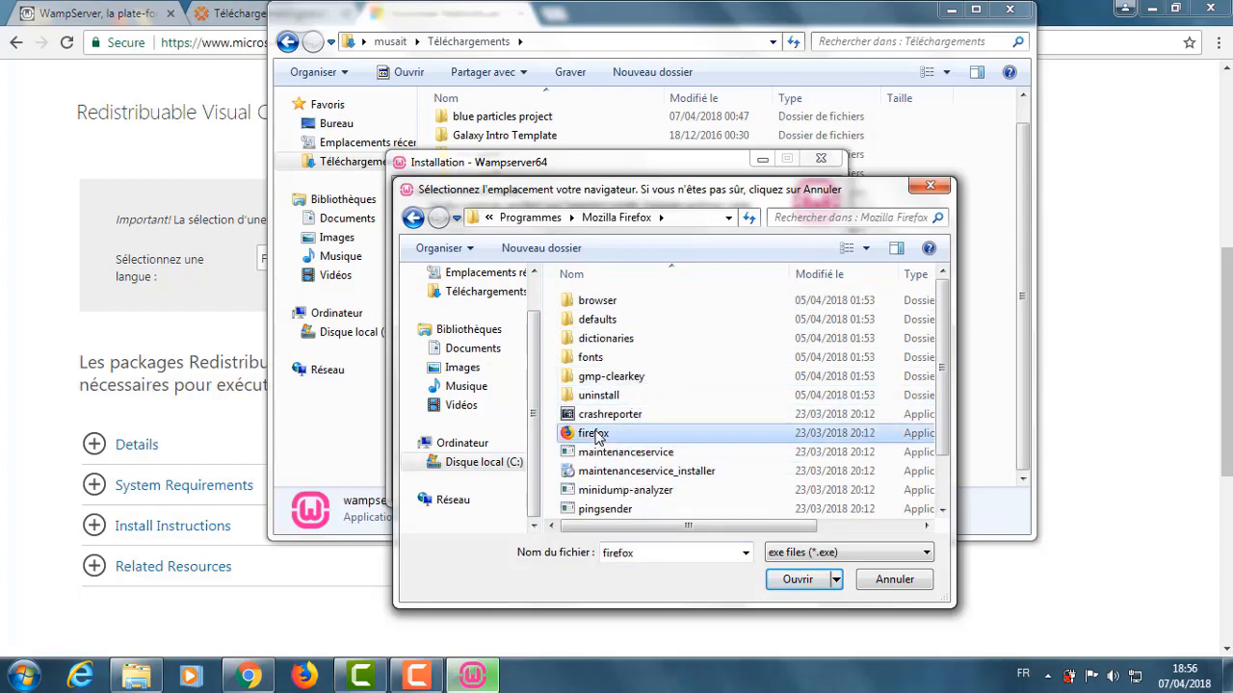
click(798, 581)
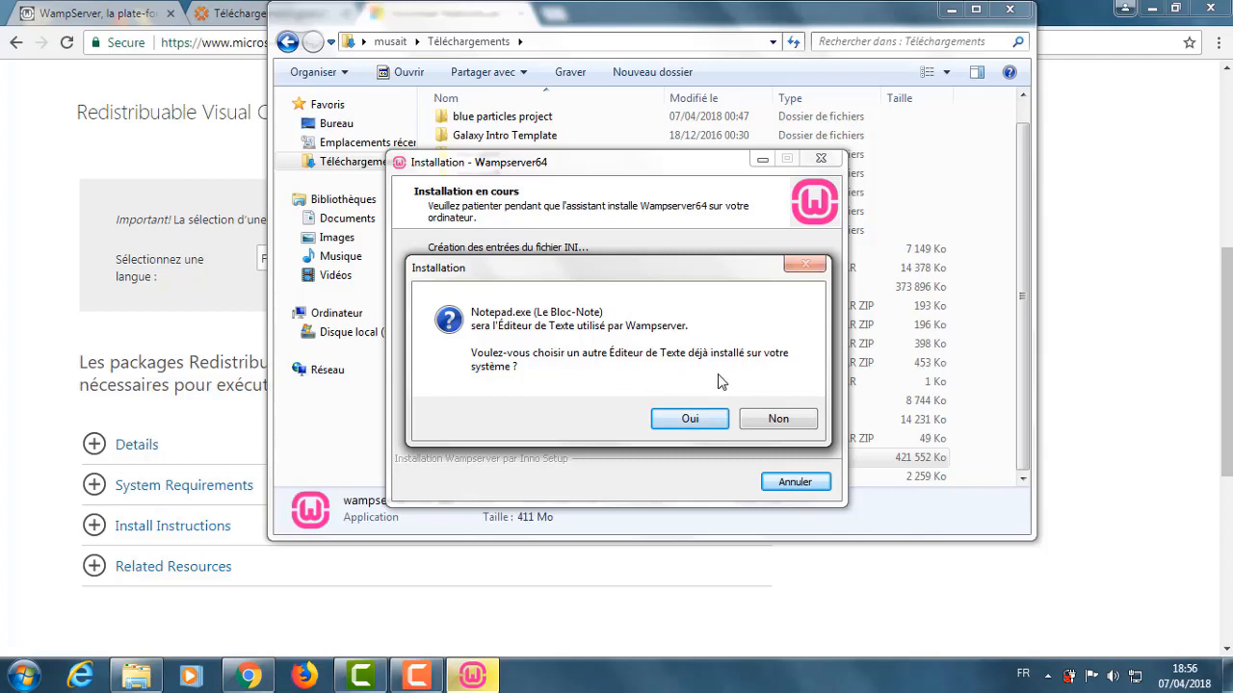
Choose sublime_text from the Programmes\Sublime Text 3 folder as Wampserver's text editor and finish the installation wizard
click(691, 420)
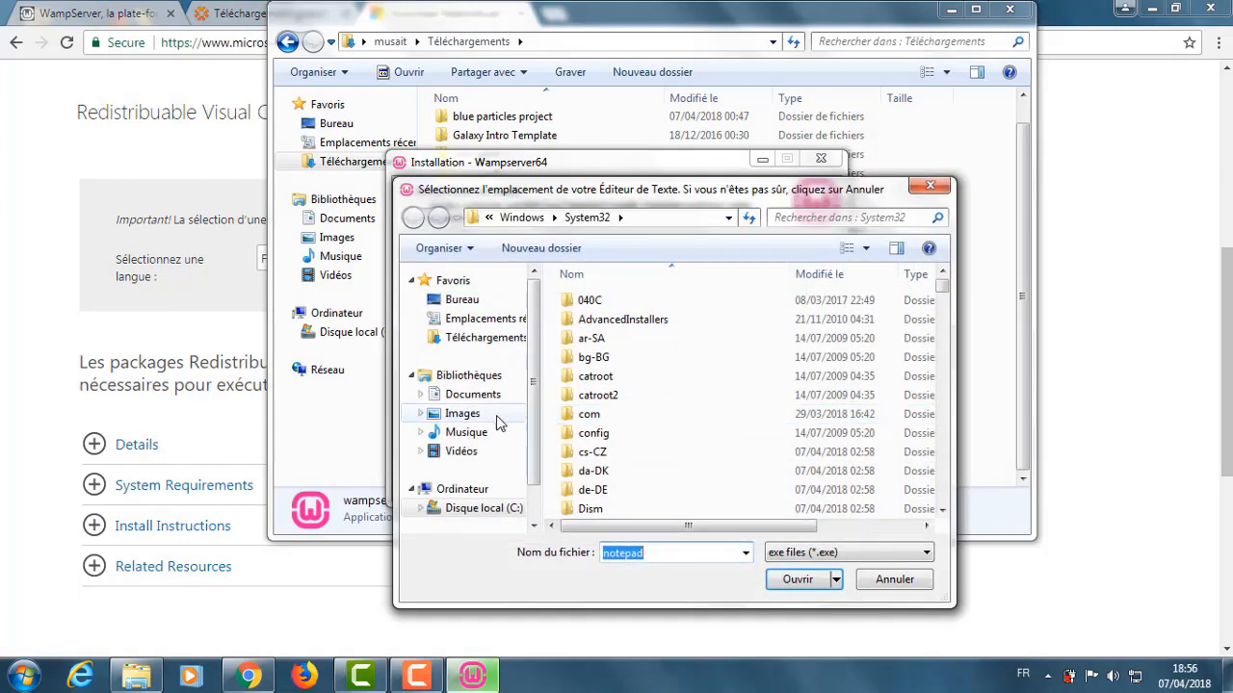
click(491, 510)
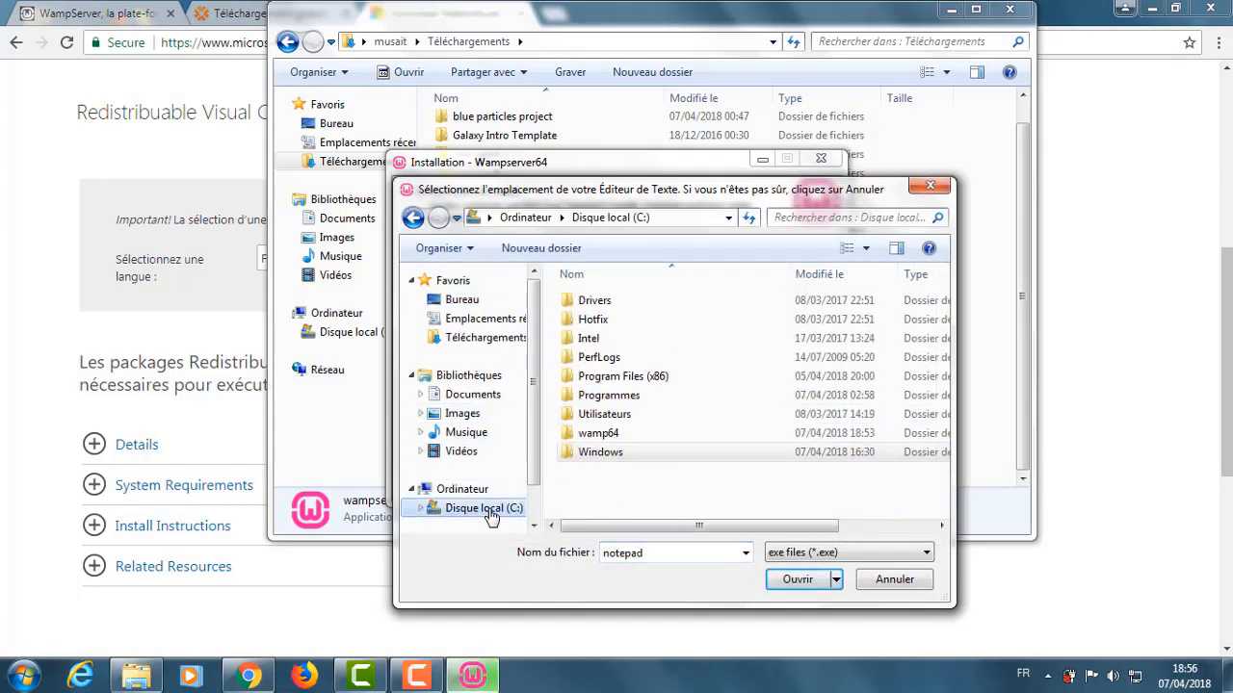
double_click(609, 395)
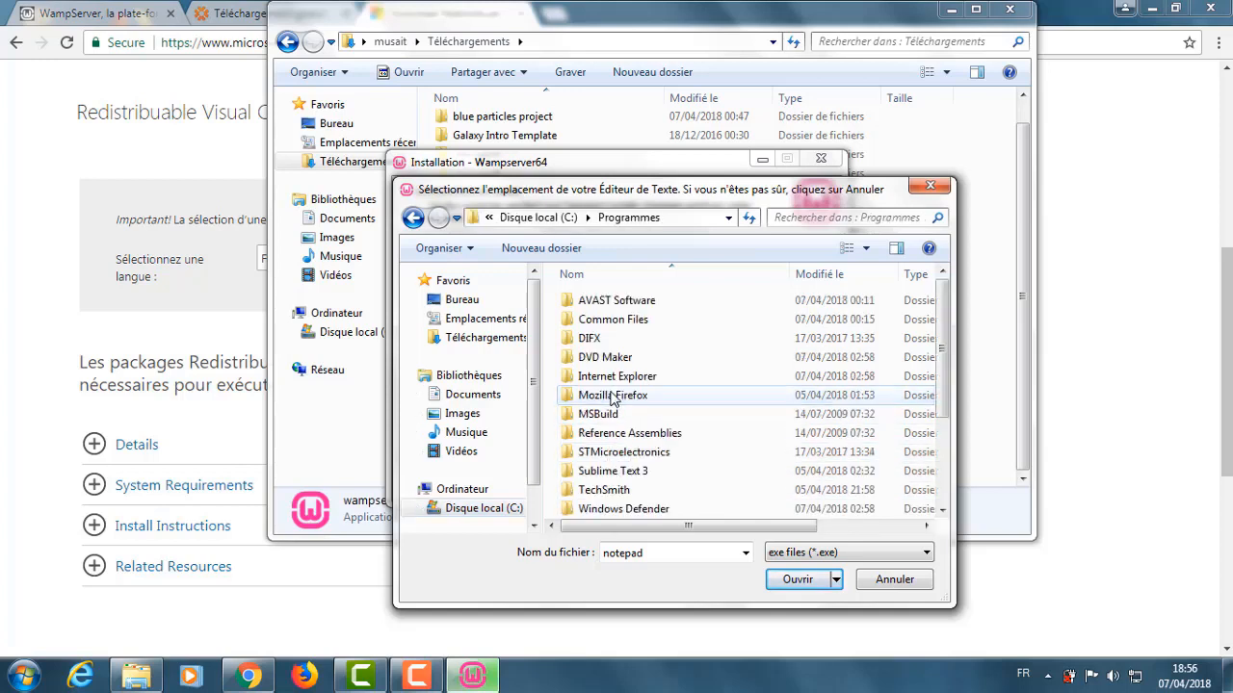
double_click(621, 471)
click(608, 376)
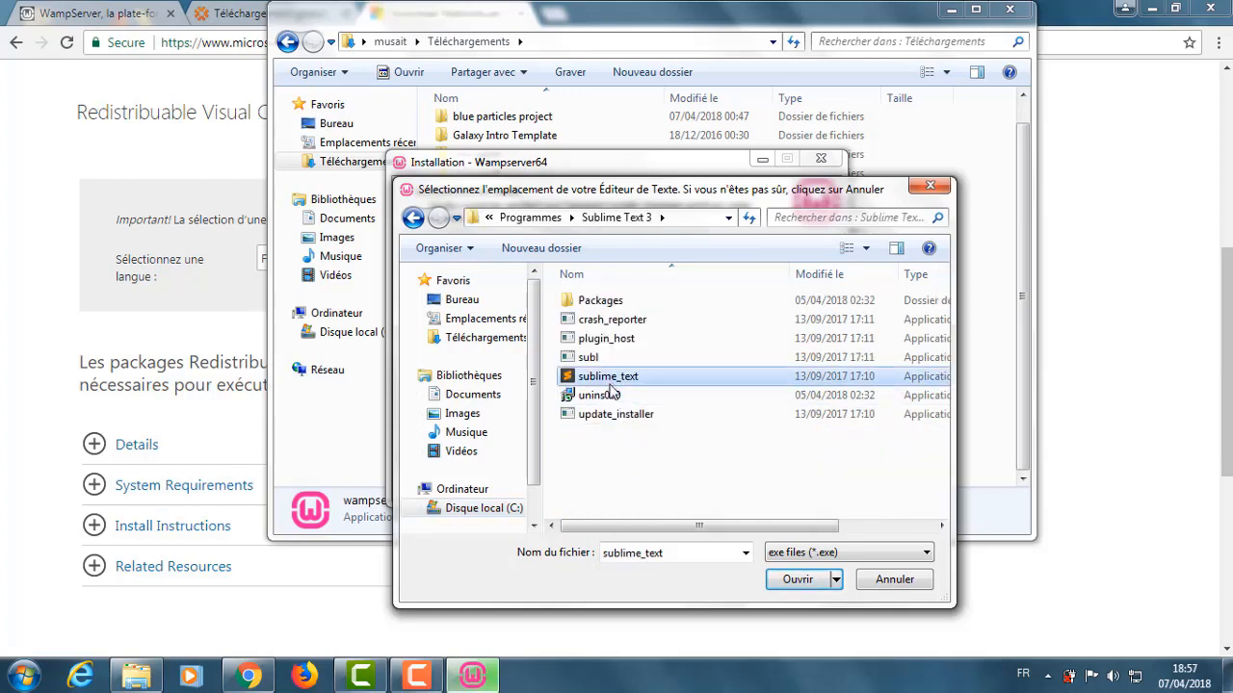
click(796, 579)
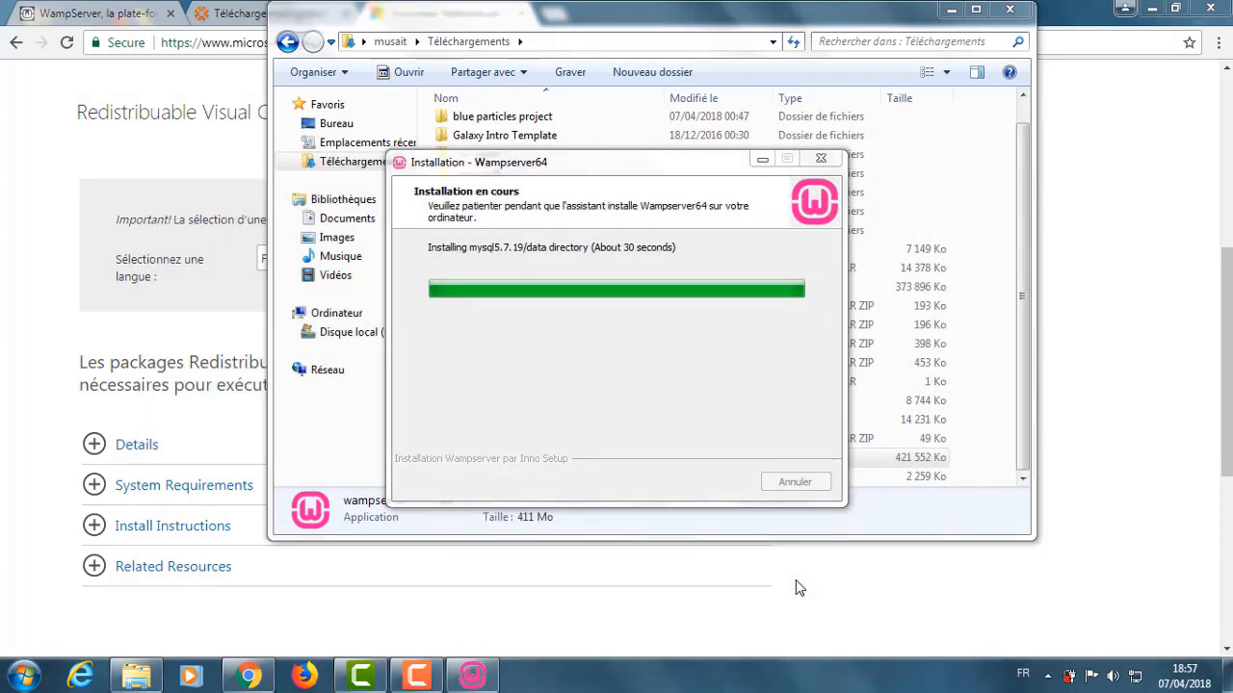
click(726, 488)
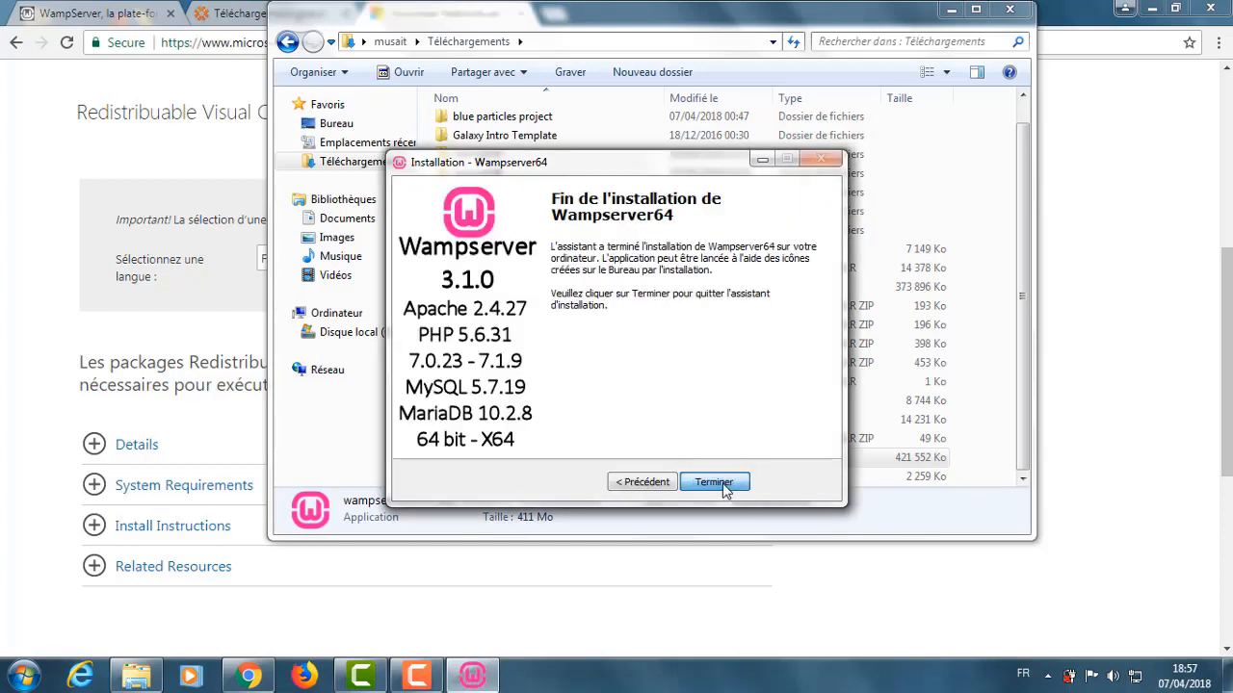
click(713, 482)
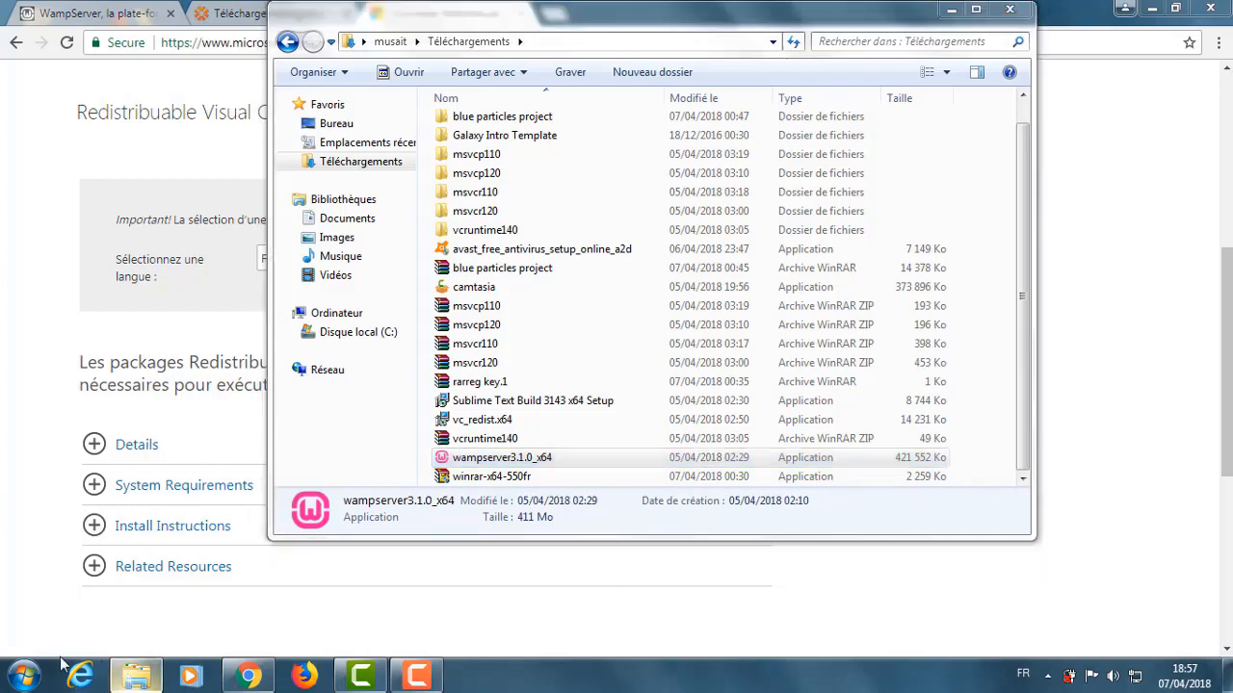
Pin Wampserver64 to the taskbar and launch it from there
click(21, 676)
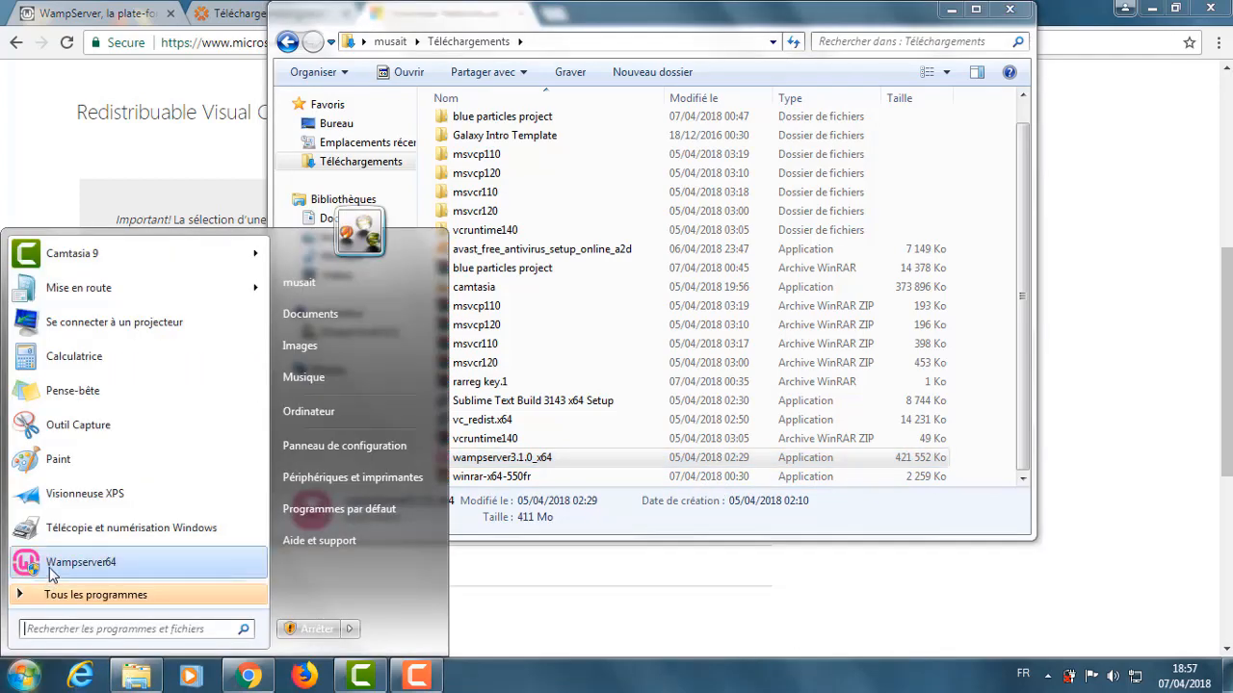
right_click(52, 574)
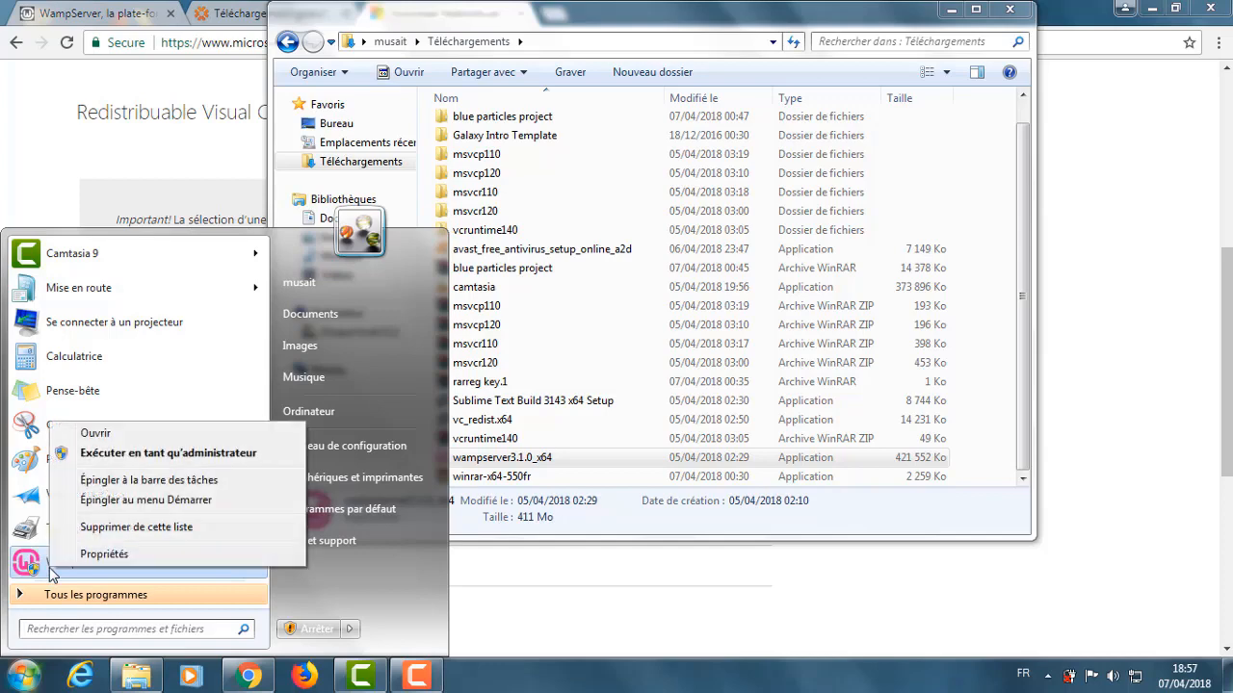
click(126, 480)
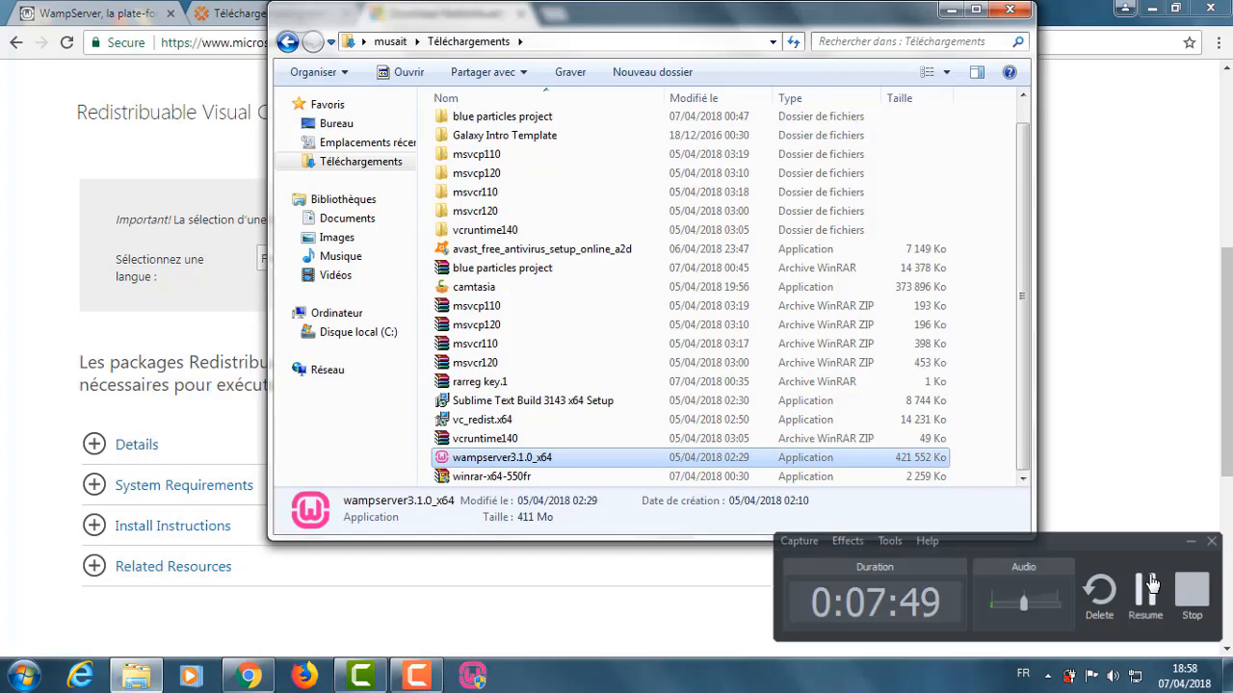
click(1146, 590)
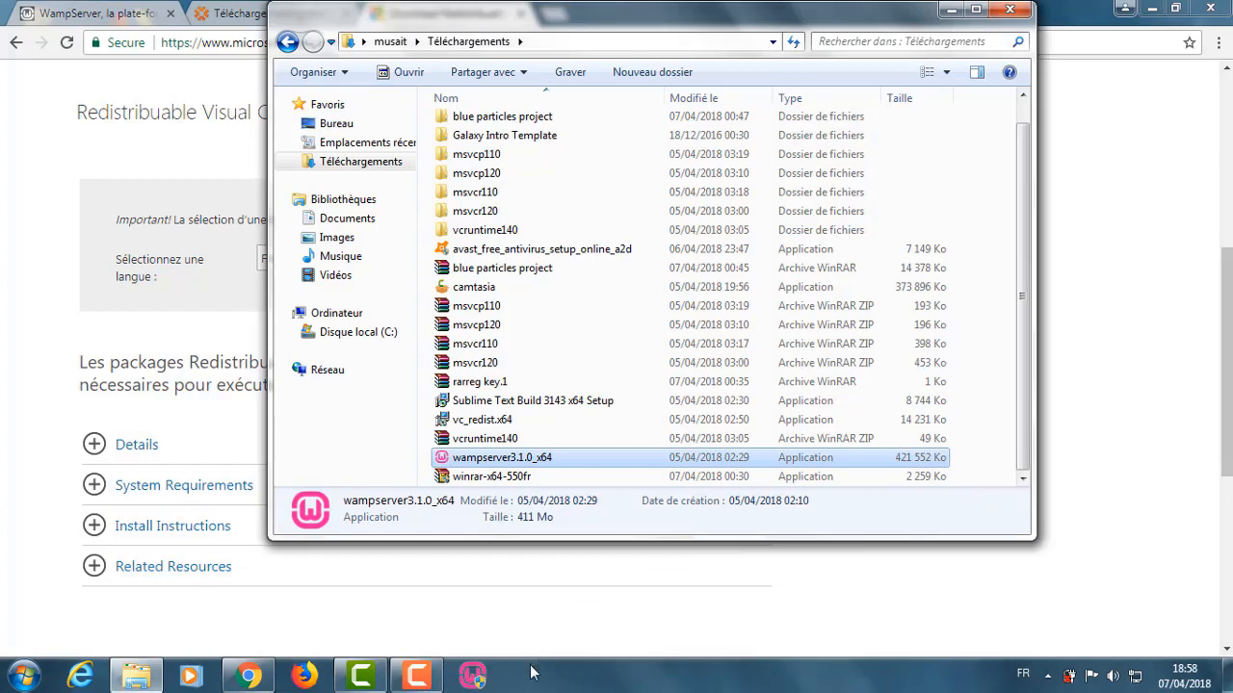
click(471, 677)
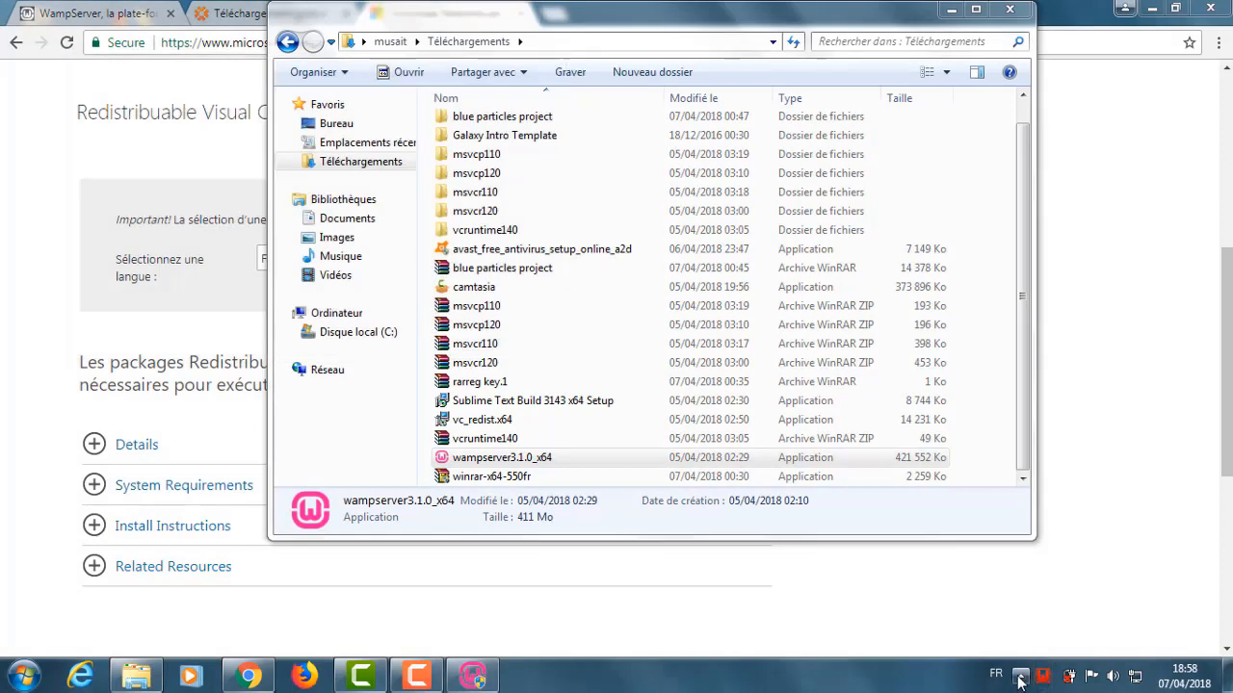
Check that the WampServer services are running and examine the PHP and Apache options it offers
click(1047, 675)
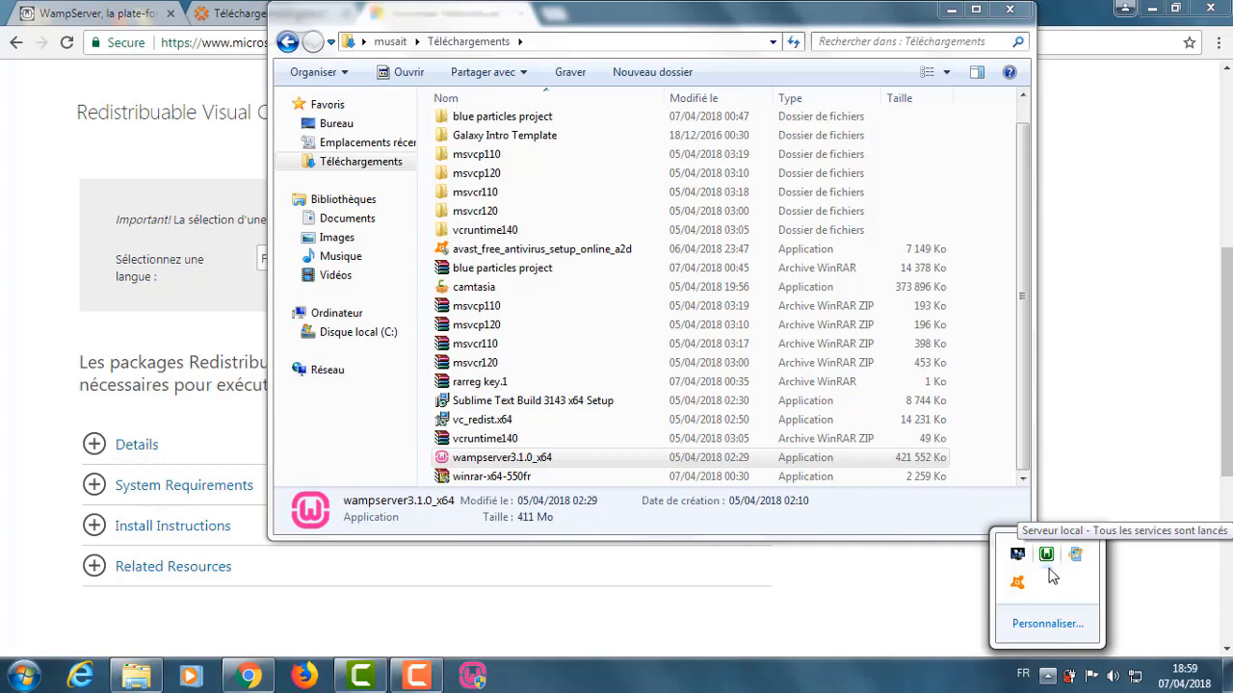
right_click(1047, 559)
click(1046, 557)
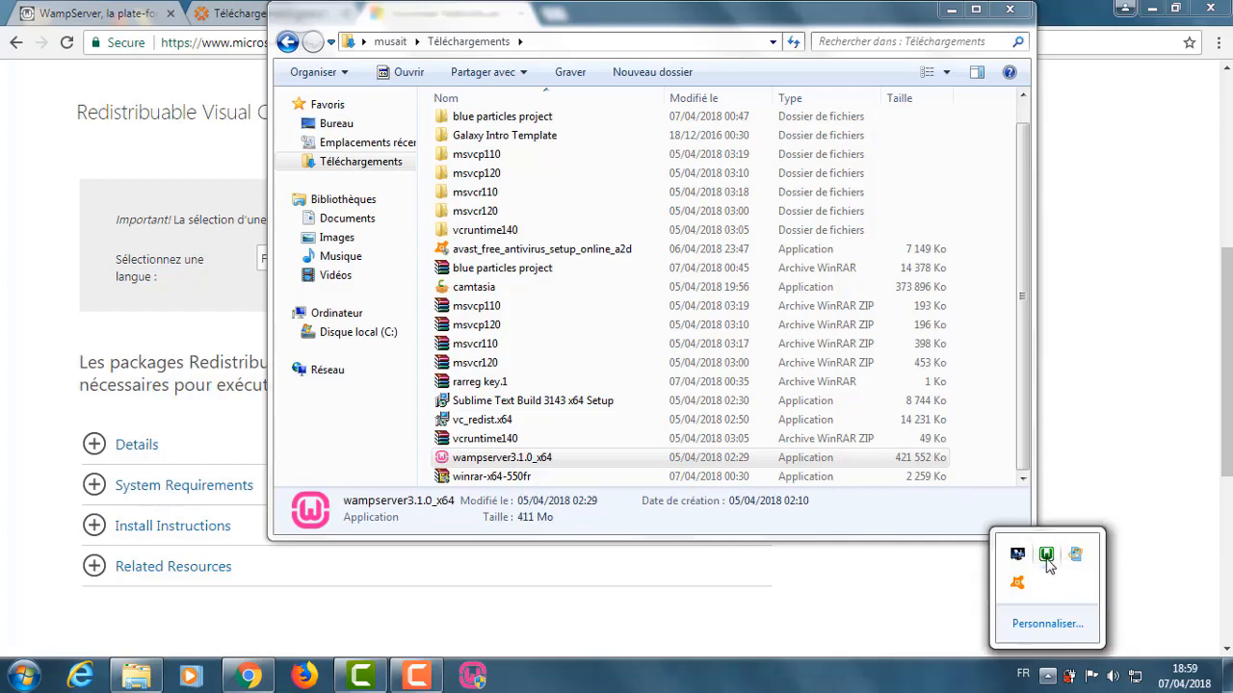
click(1047, 559)
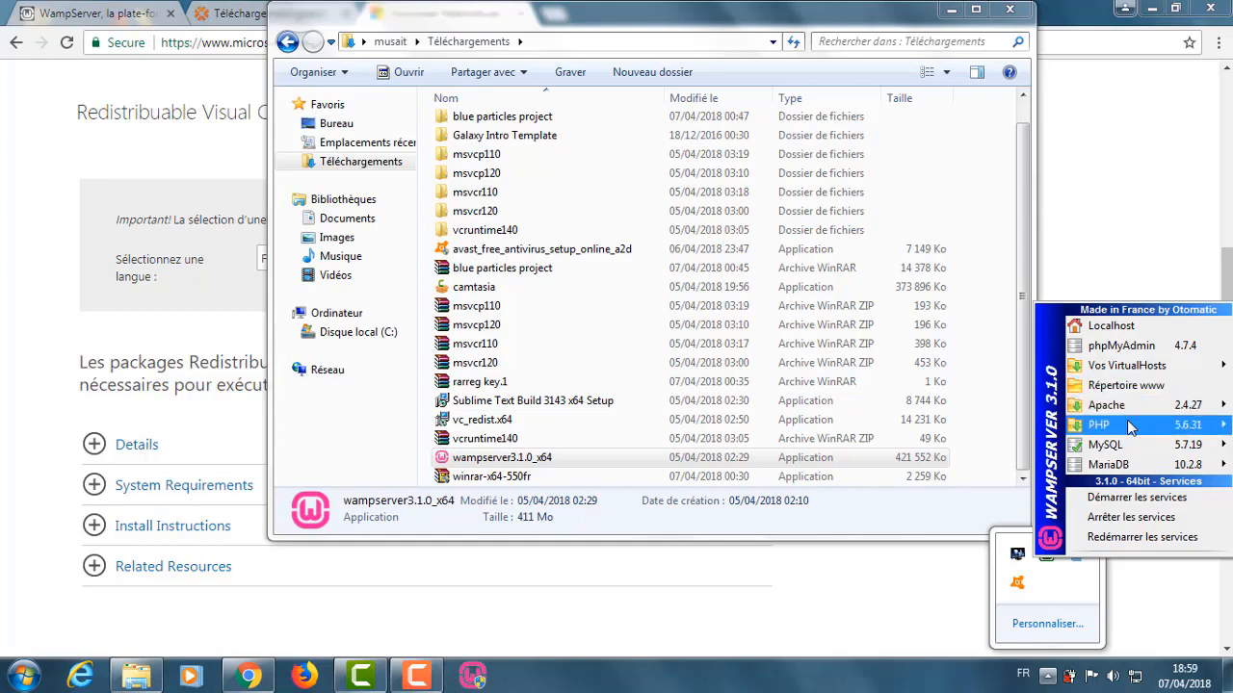
mouse_move(1128, 433)
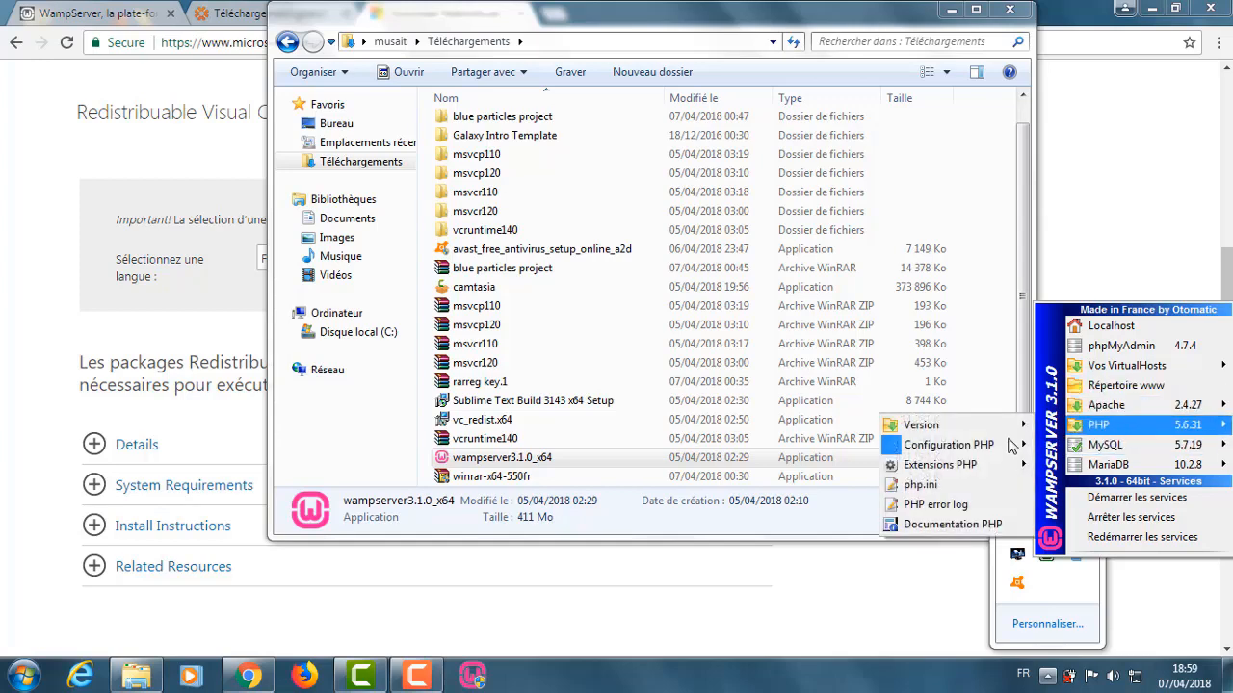
mouse_move(1011, 446)
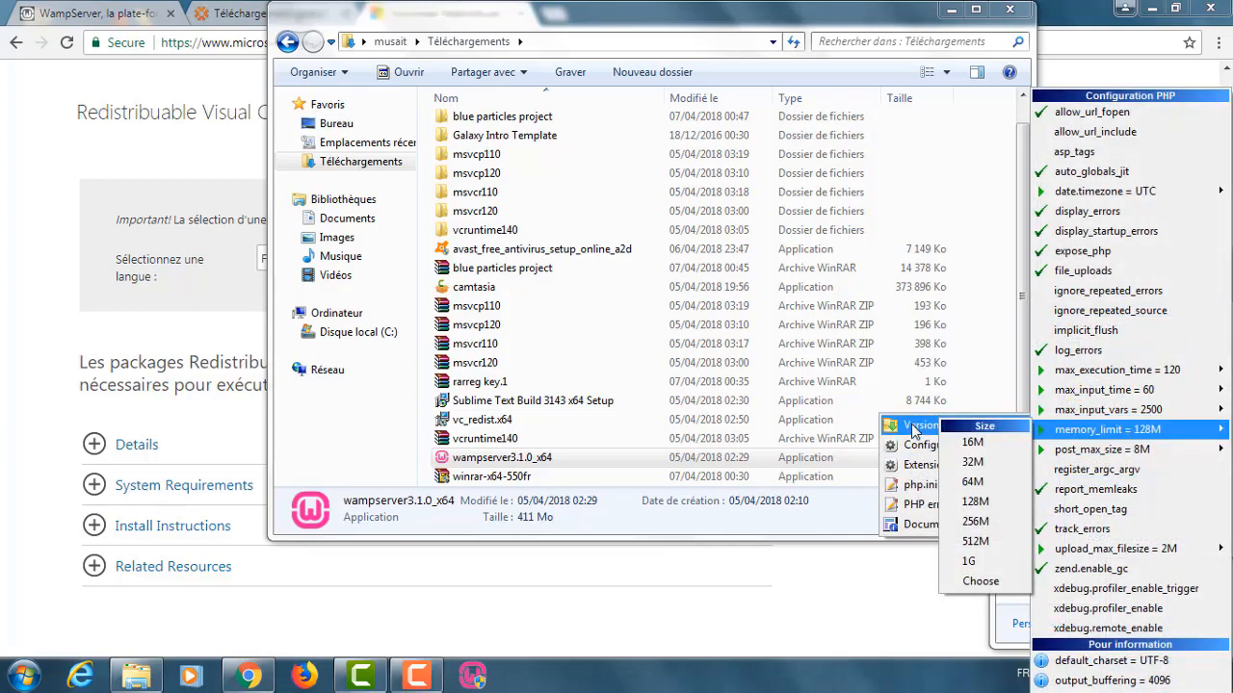
mouse_move(1108, 405)
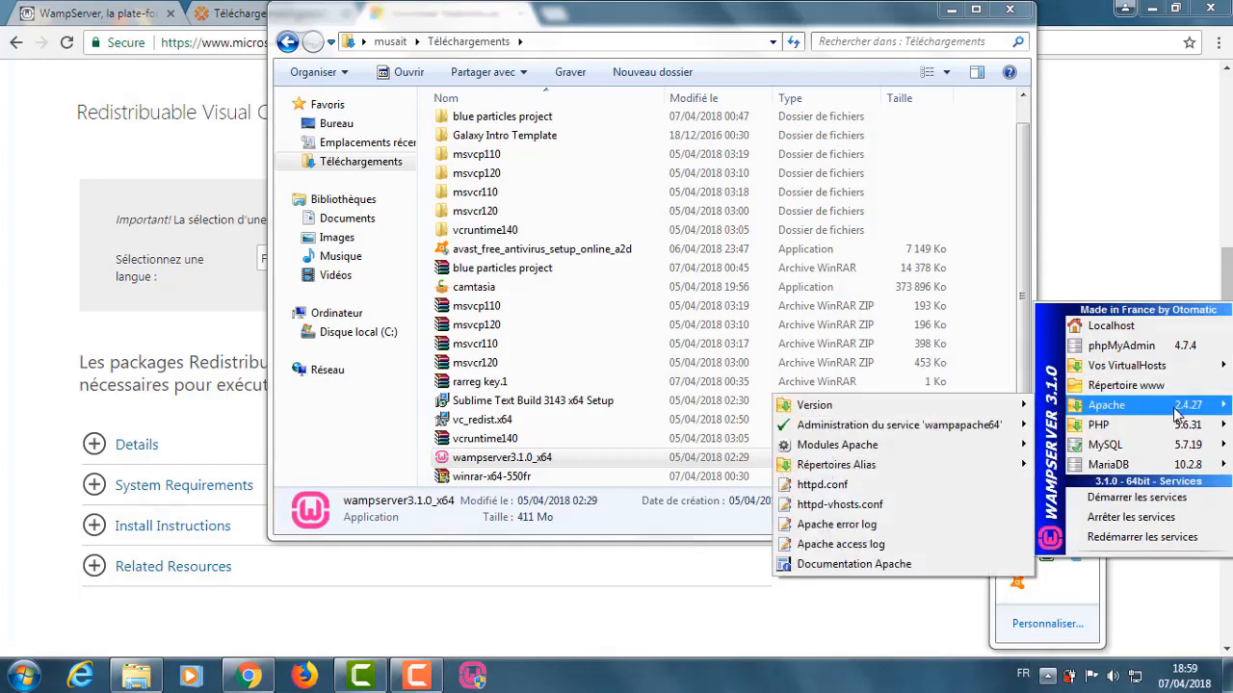
mouse_move(1023, 406)
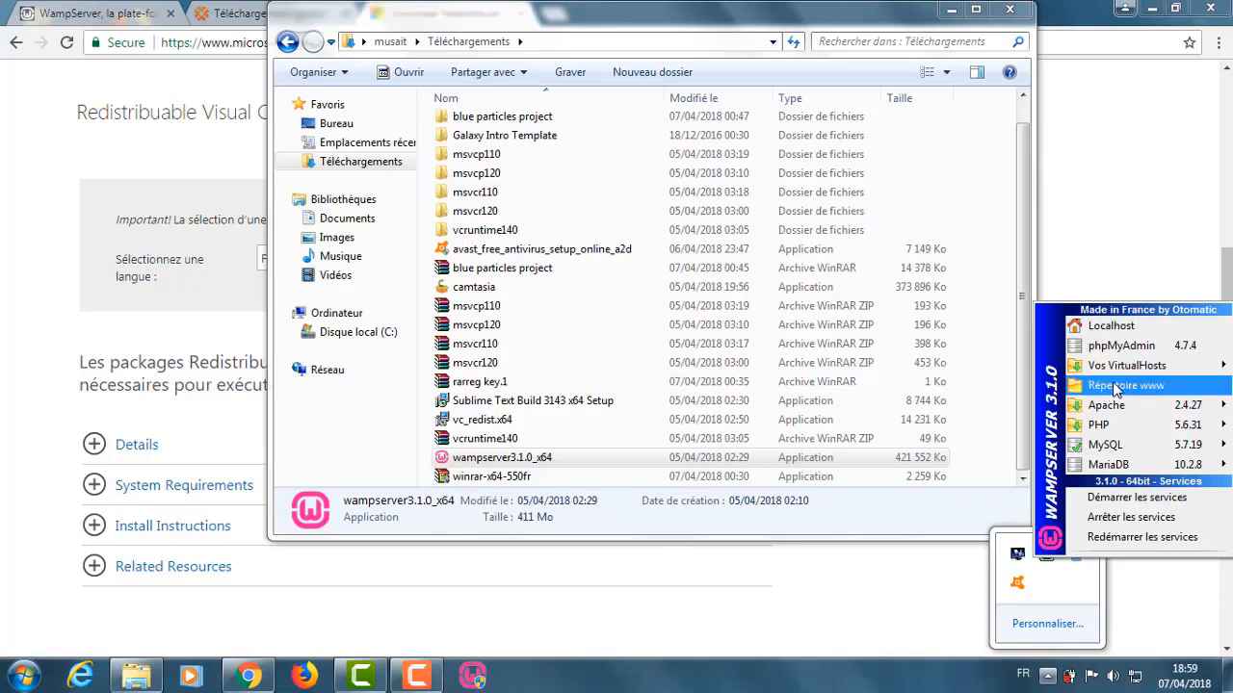
View WampServer's Localhost home page and its phpMyAdmin login page, postponing the choice of Firefox as default browser
click(1123, 330)
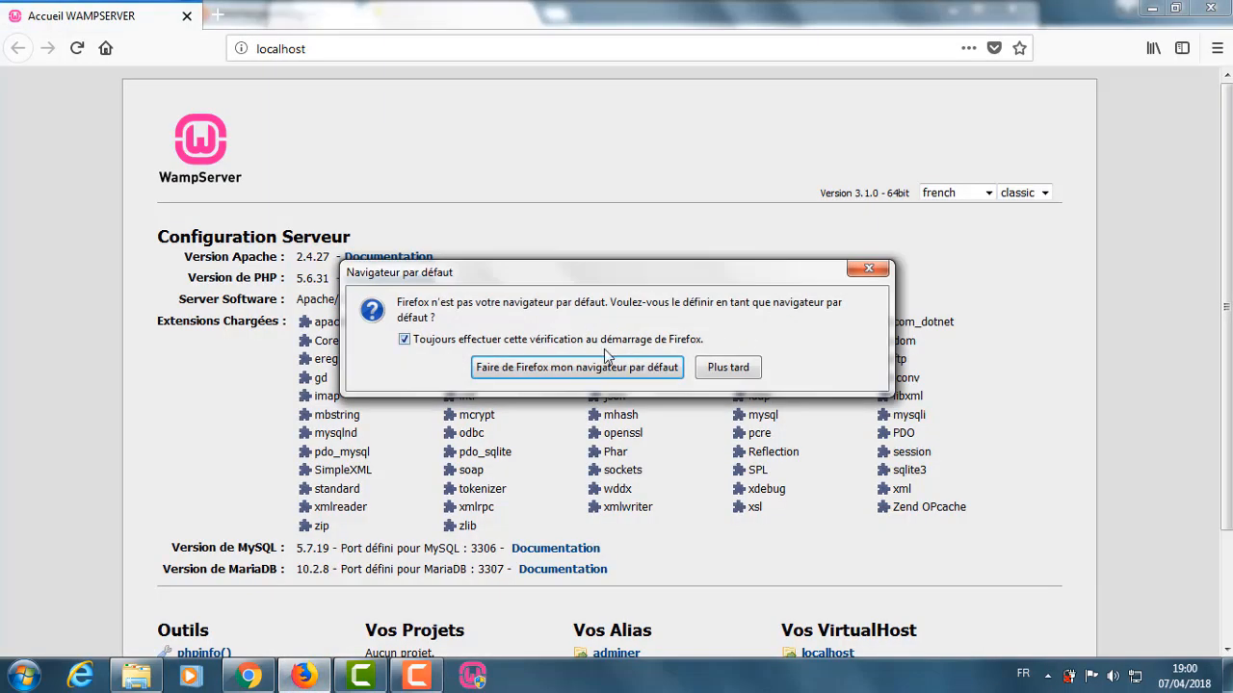
click(729, 370)
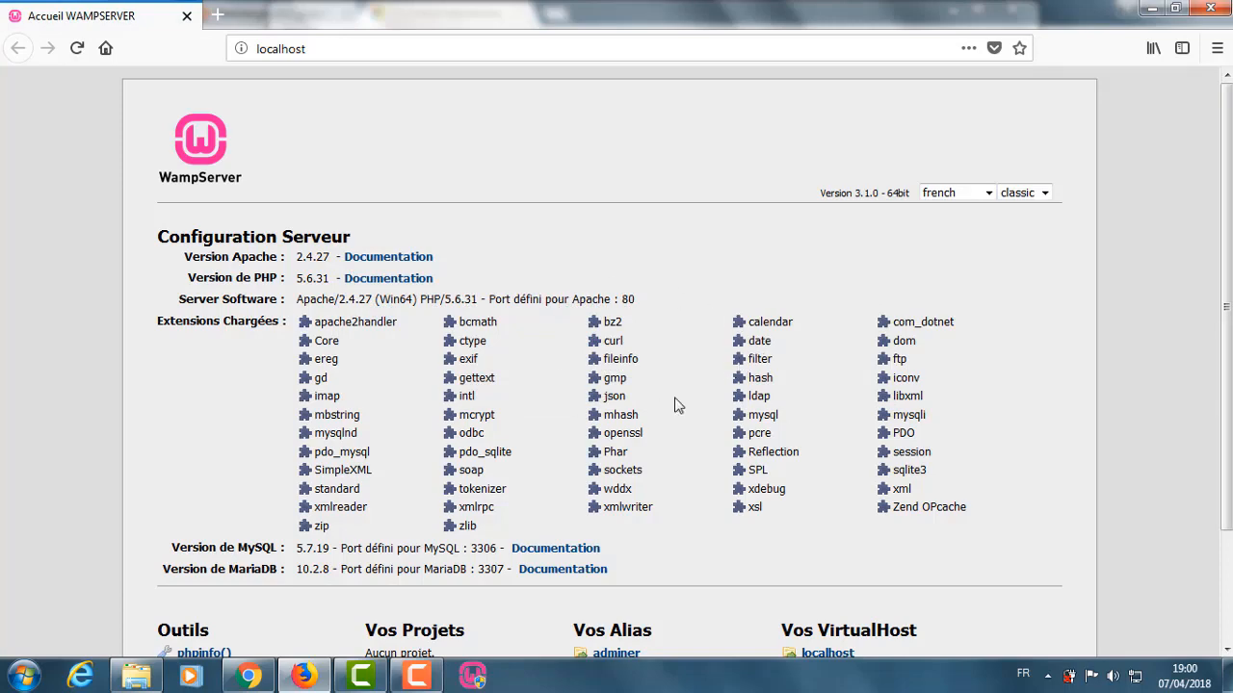
scroll(374, 325, down, 3)
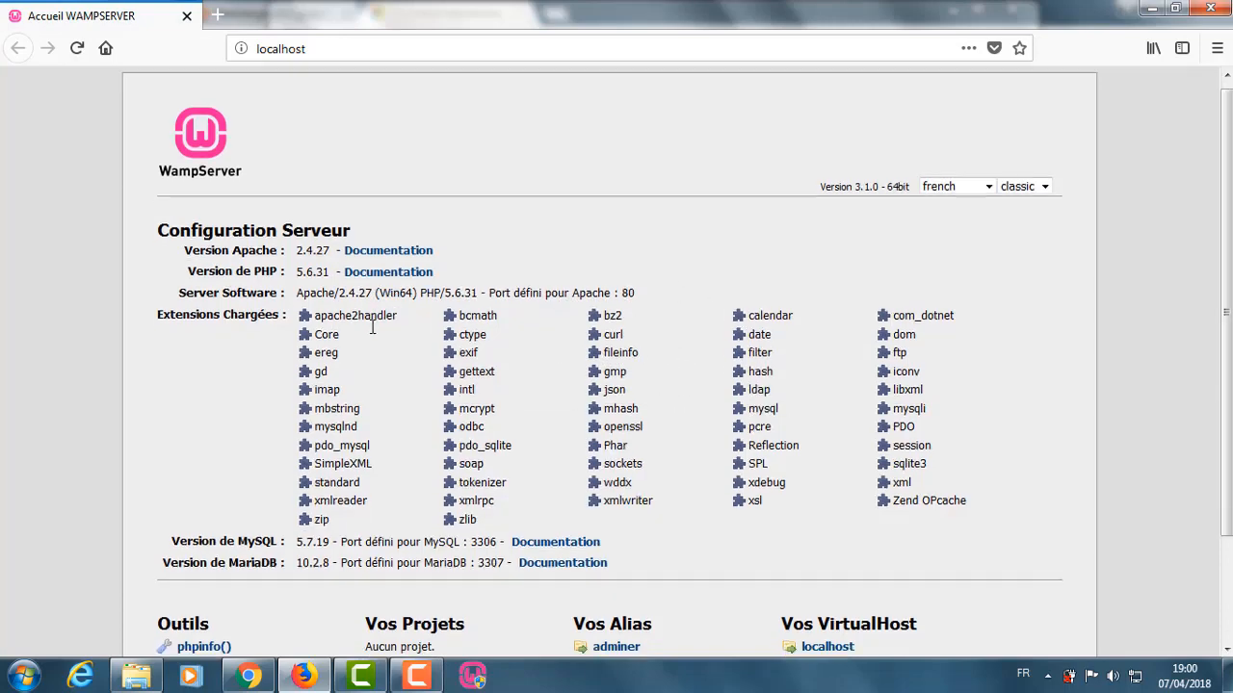
click(207, 543)
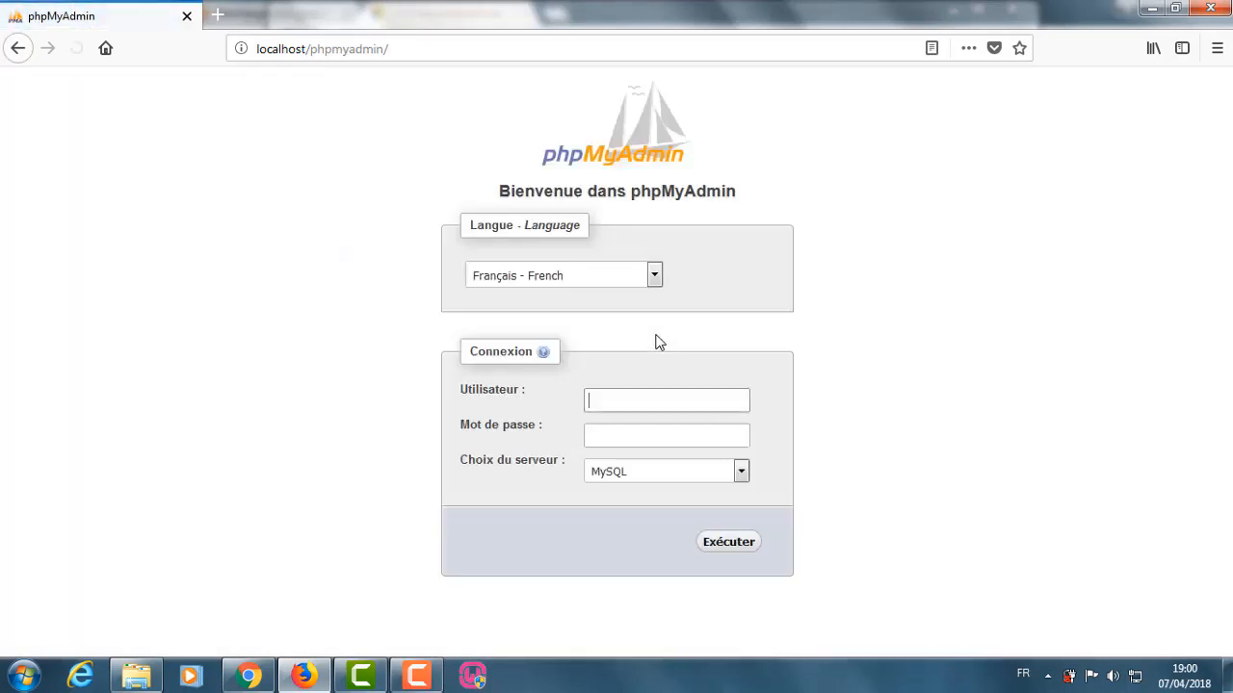
click(16, 50)
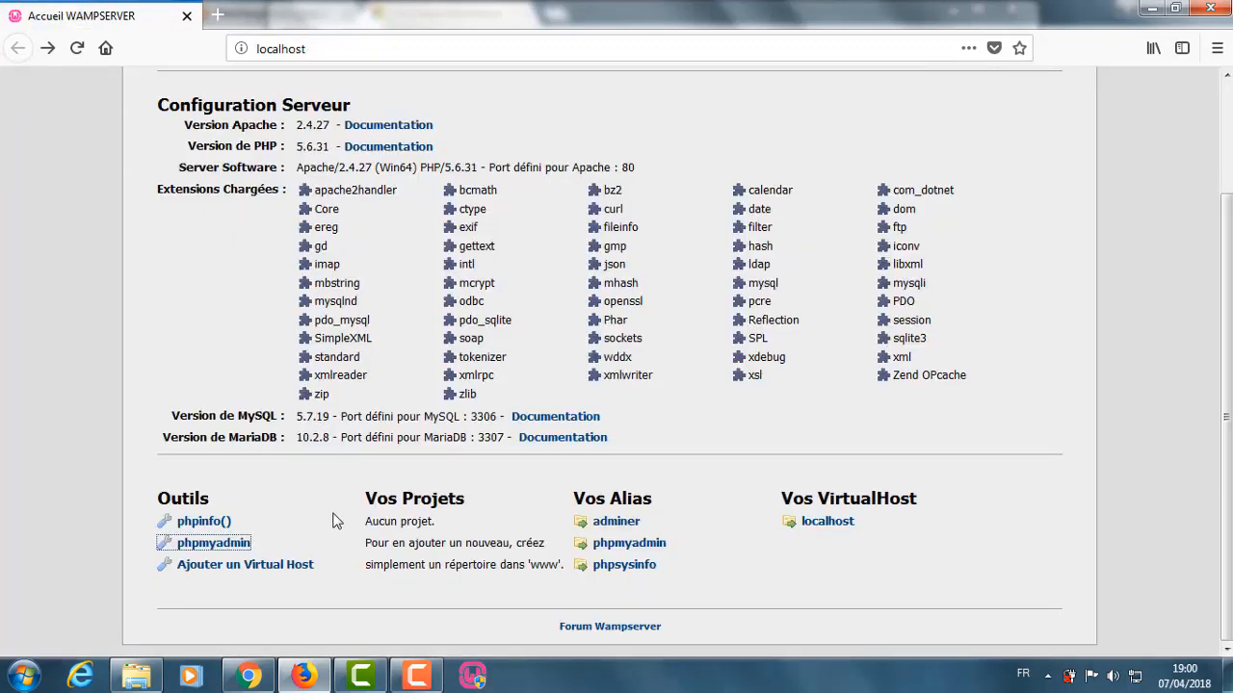
Open WampServer's www directory, where project folders are stored
click(1048, 676)
click(1050, 555)
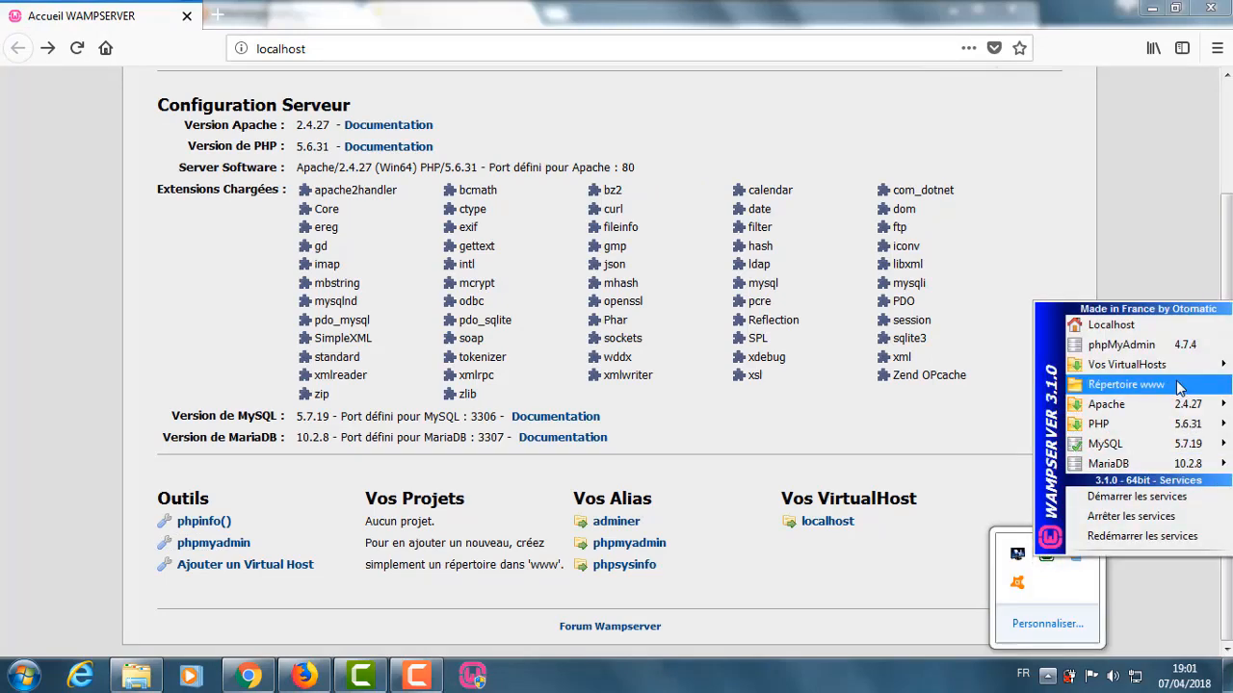
click(1159, 386)
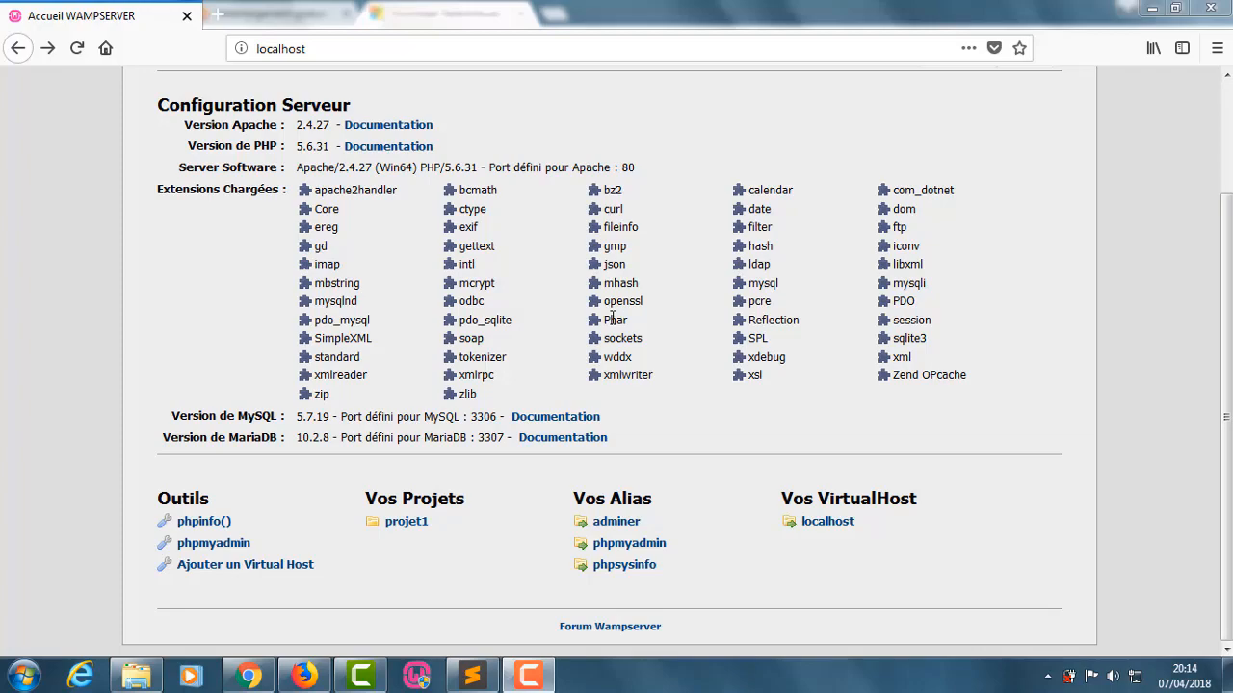
mouse_move(549, 676)
mouse_move(571, 613)
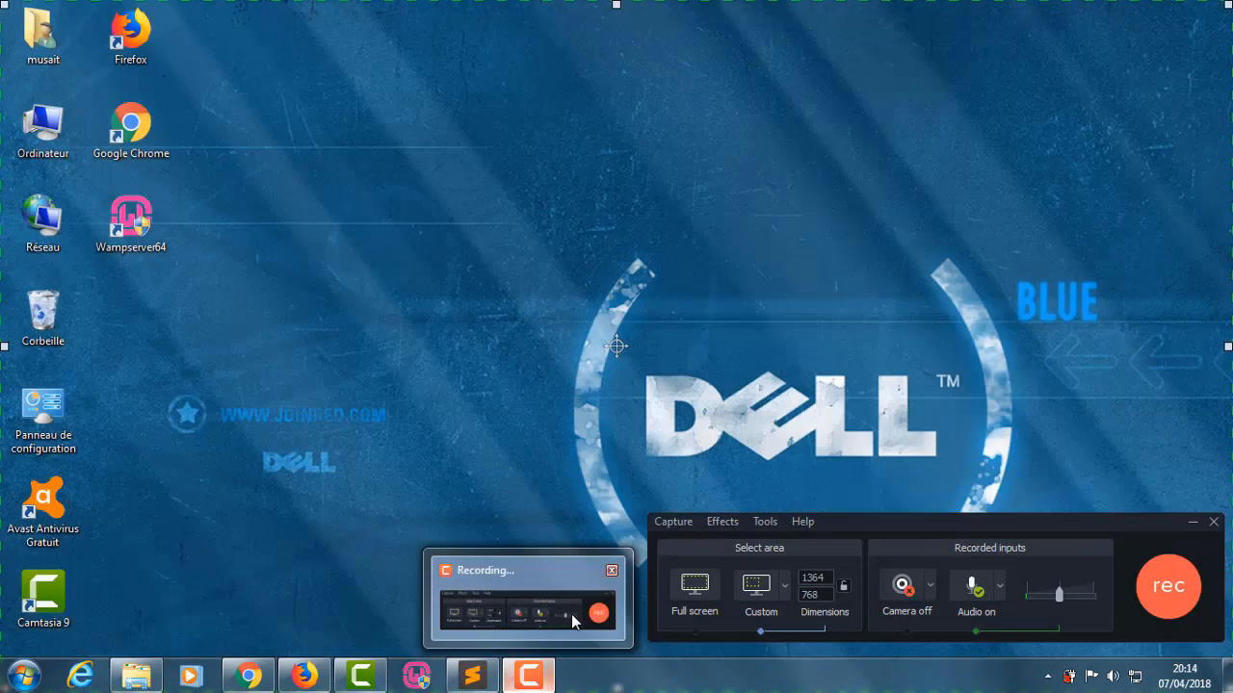
click(845, 525)
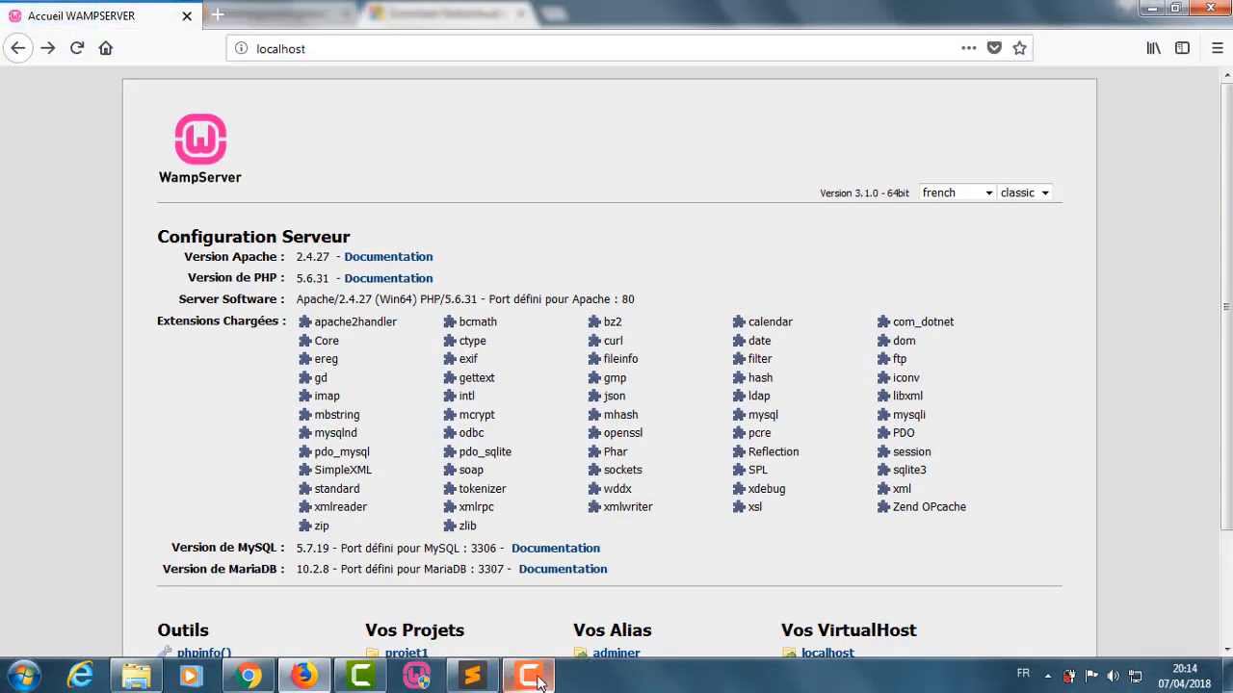